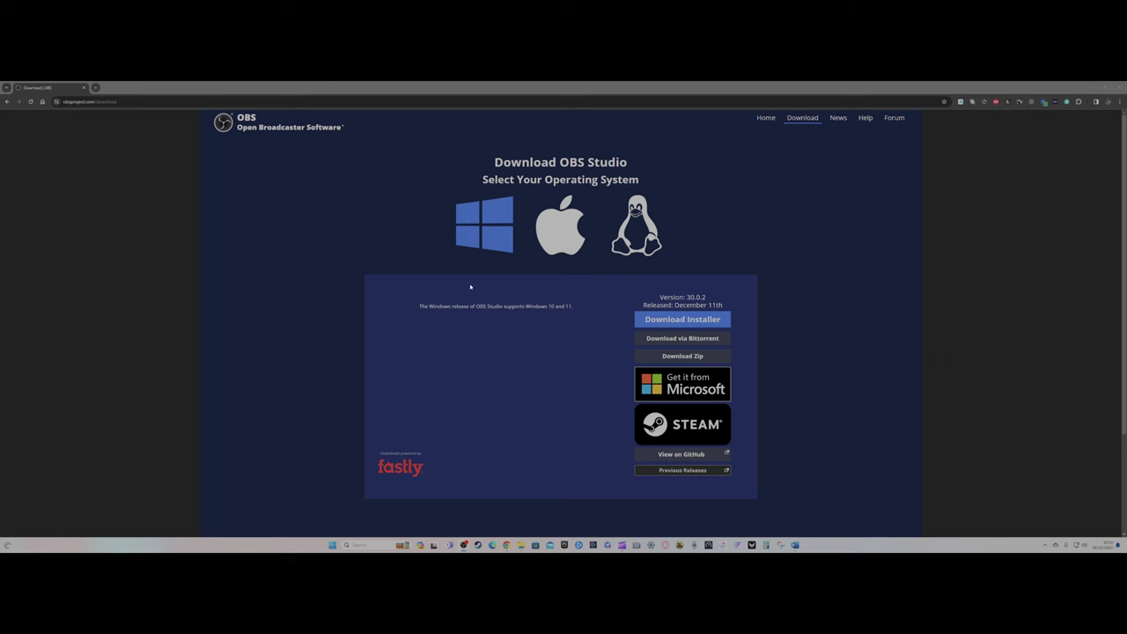
Switch the OBS download page from the macOS options to the Linux installation instructions.
left_click(549, 236)
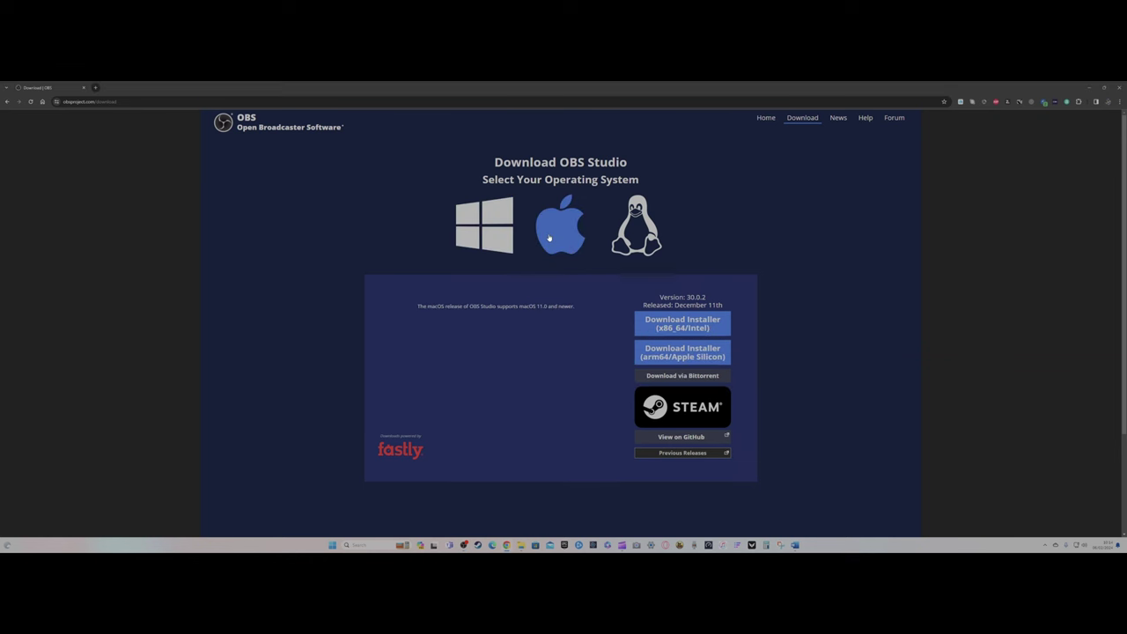
left_click(642, 232)
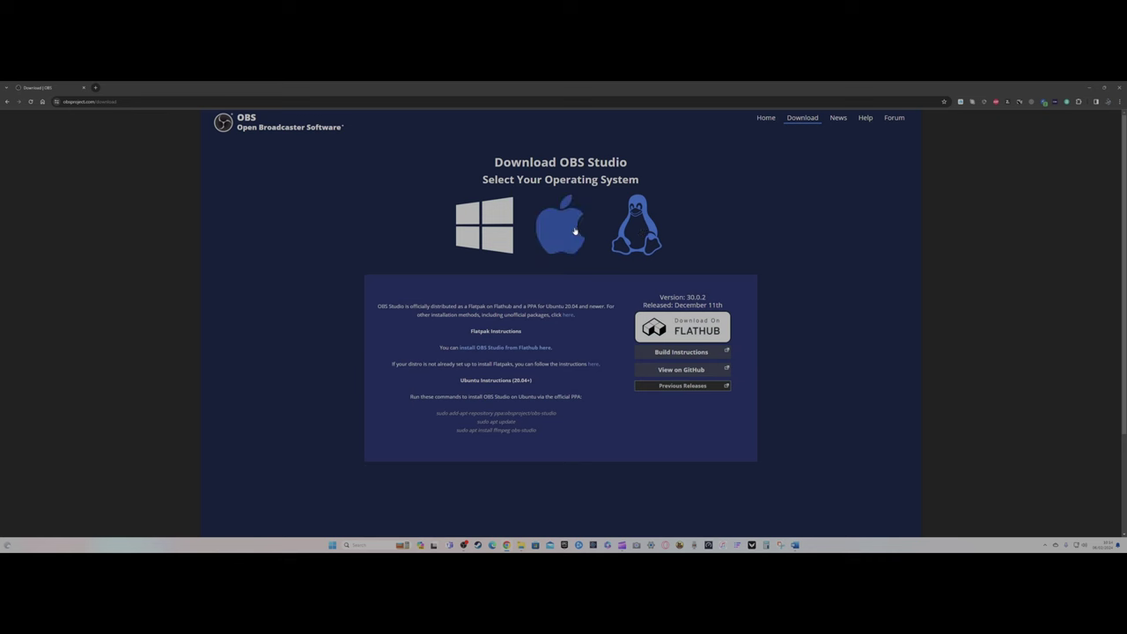
left_click(500, 228)
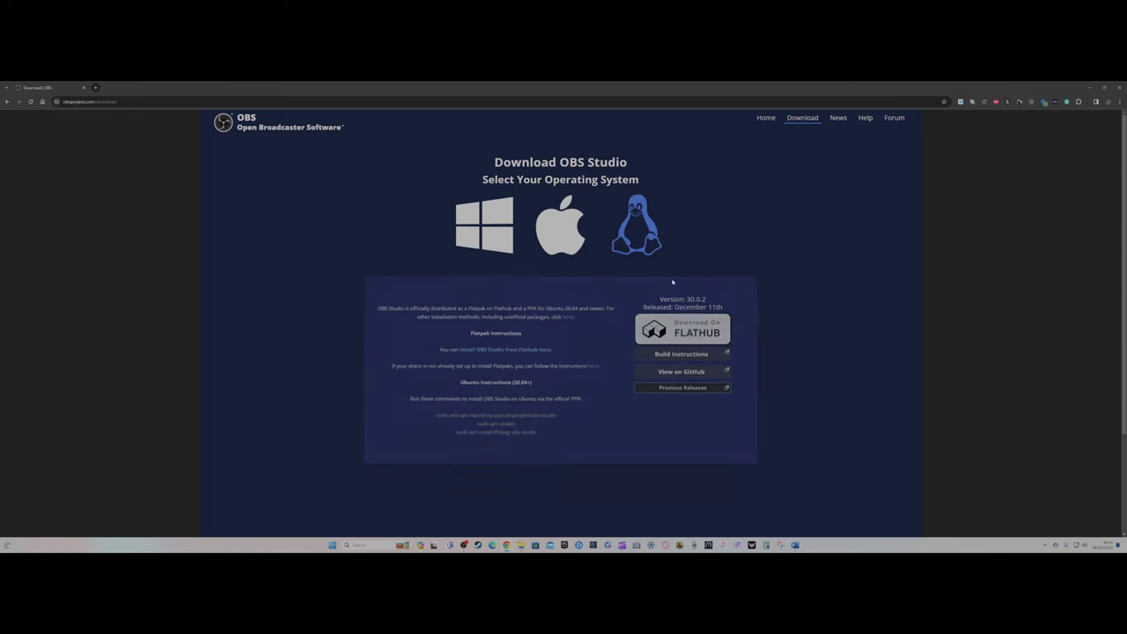
left_click(560, 227)
Bring up the OBS Studio window showing only the empty black preview.
left_click(500, 238)
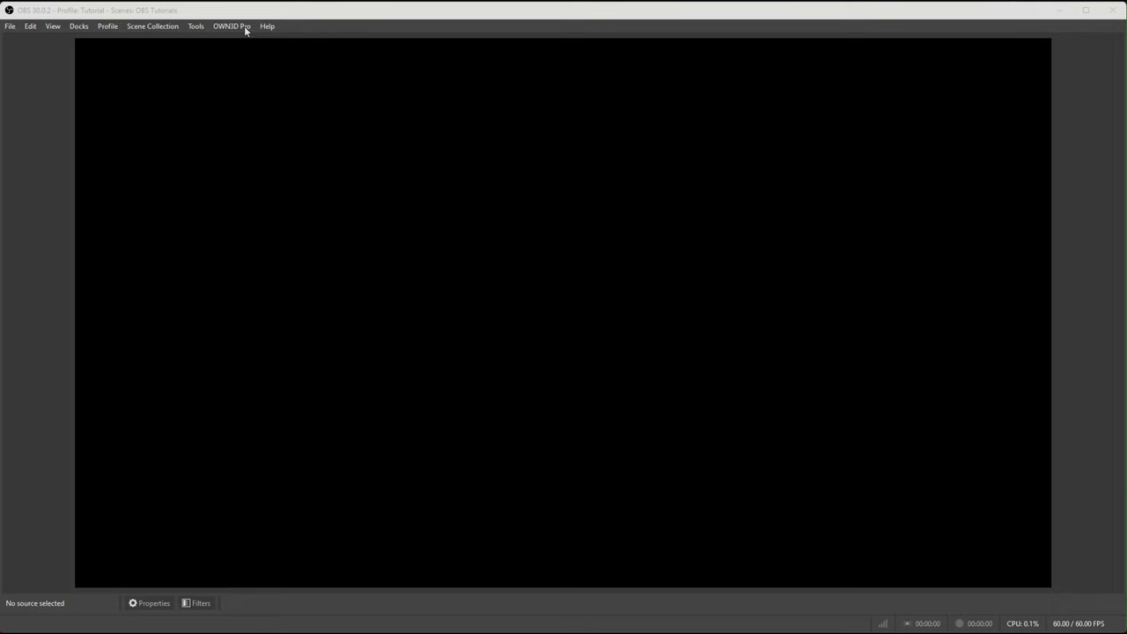
Add the Scenes dock, float and resize it, then dock it across the bottom.
left_click(79, 28)
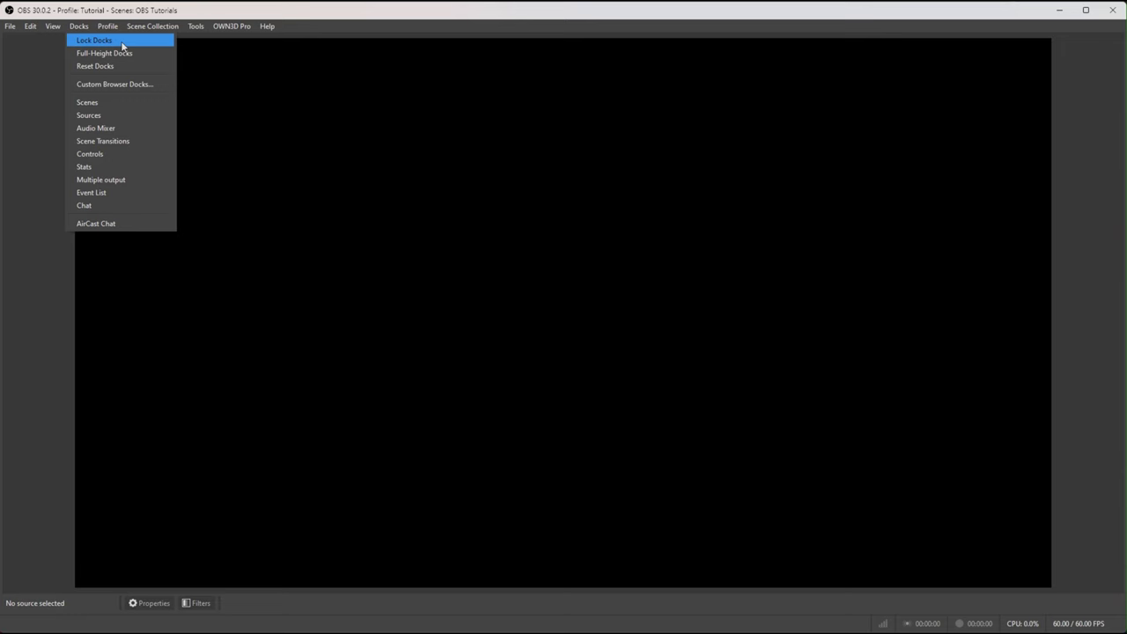
left_click(108, 104)
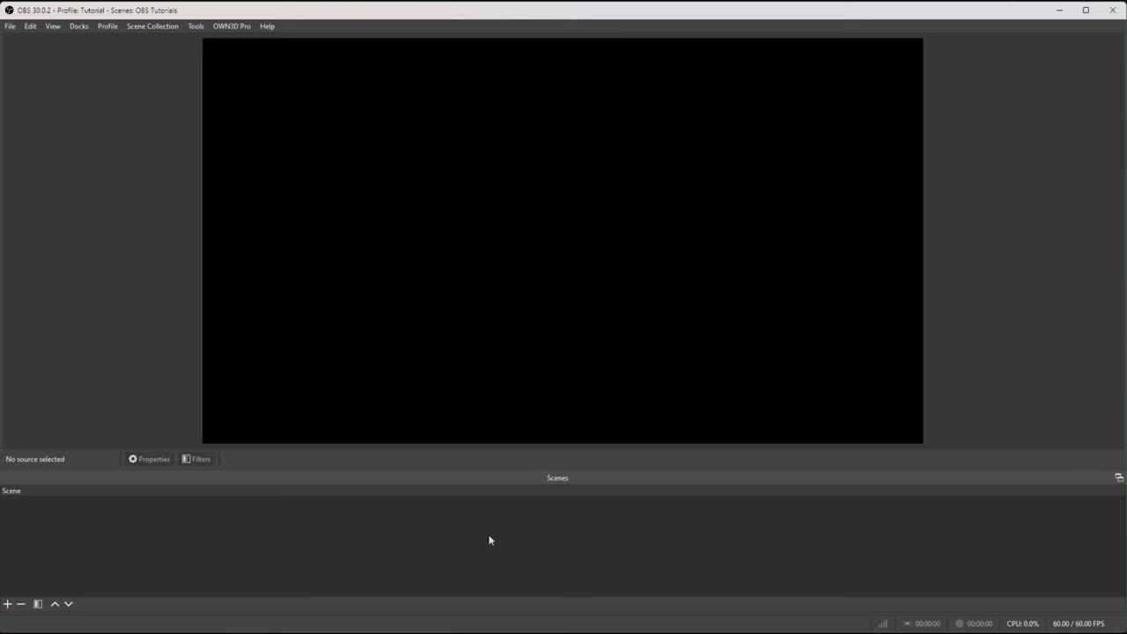
left_click(1121, 482)
left_click_drag(576, 466, 556, 208)
left_click_drag(1108, 282, 434, 185)
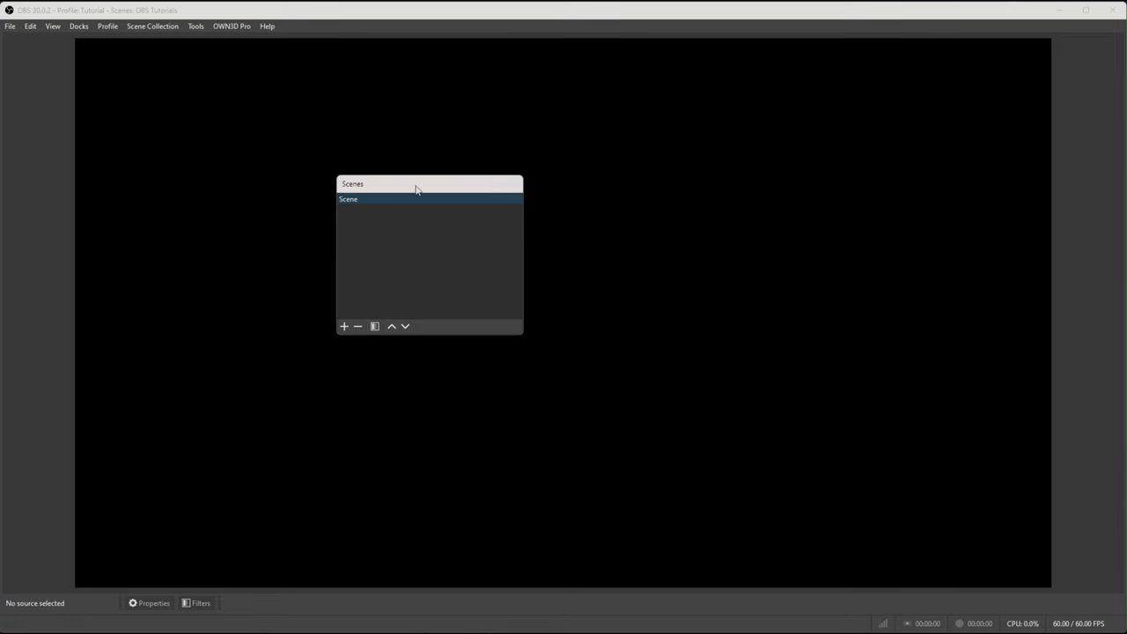
left_click_drag(417, 189, 87, 608)
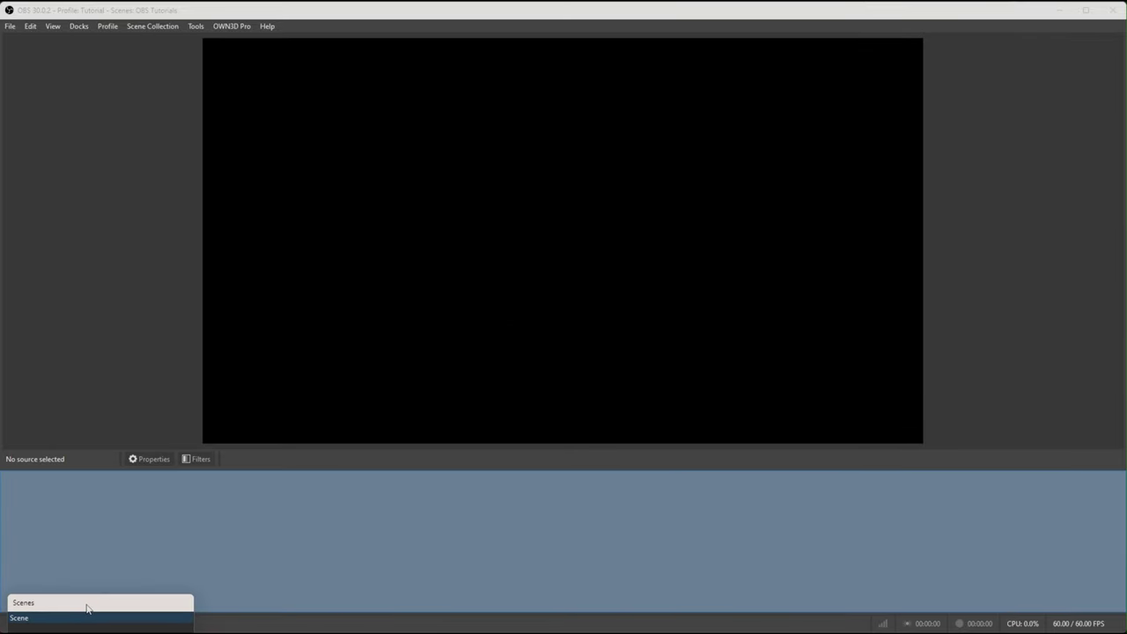
left_click_drag(88, 608, 88, 611)
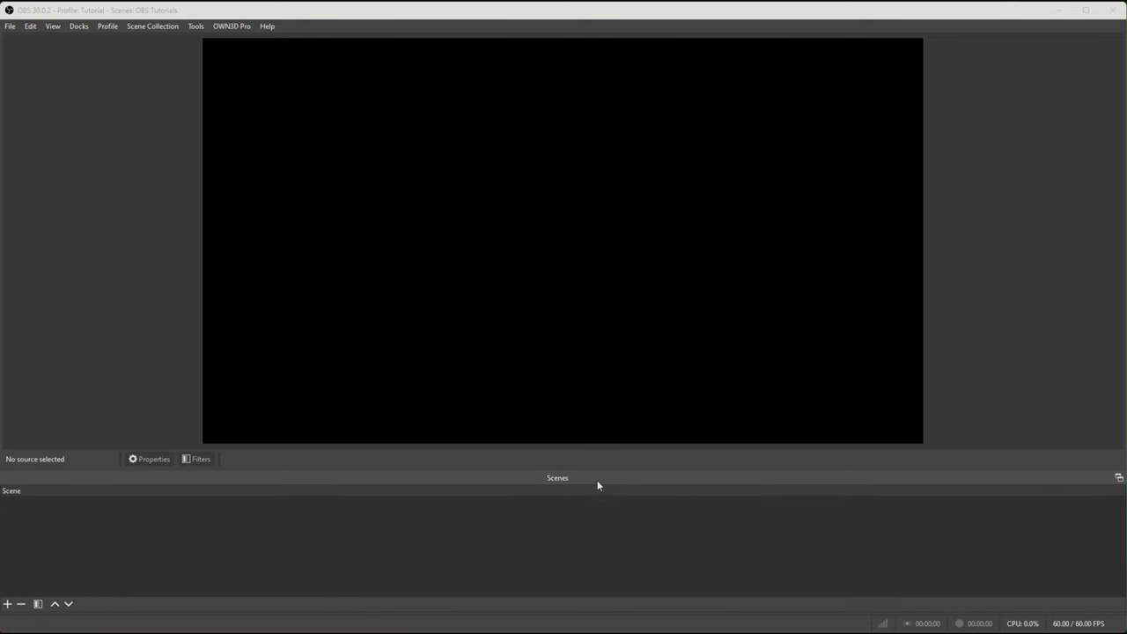
left_click(79, 26)
Add the Sources, Audio Mixer and Controls docks beside the Scenes dock.
mouse_move(107, 25)
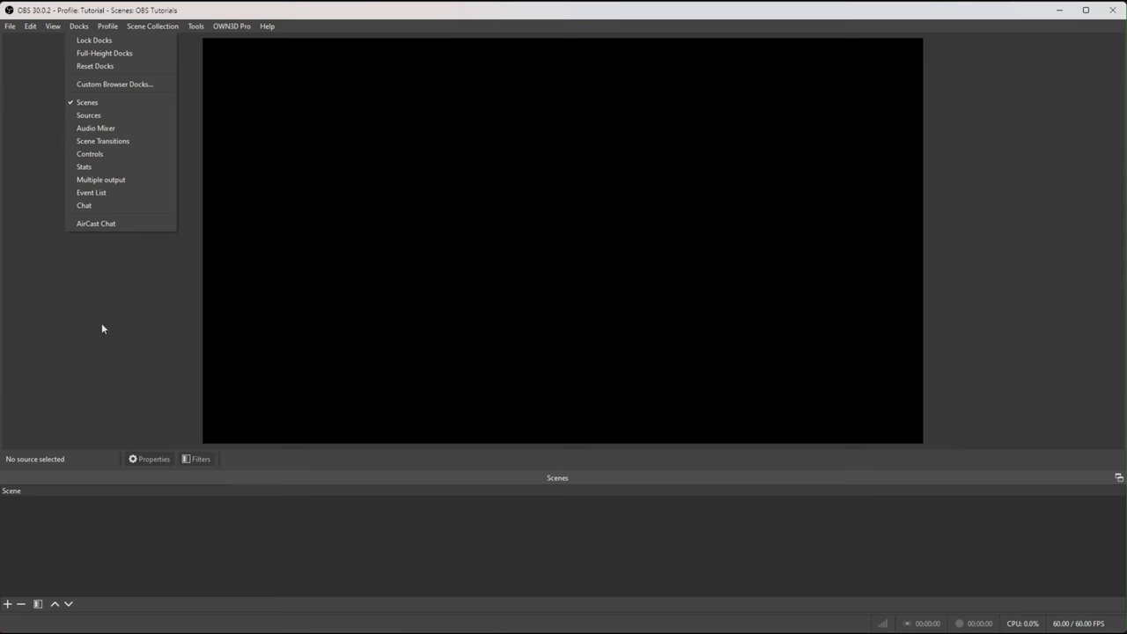
left_click(91, 115)
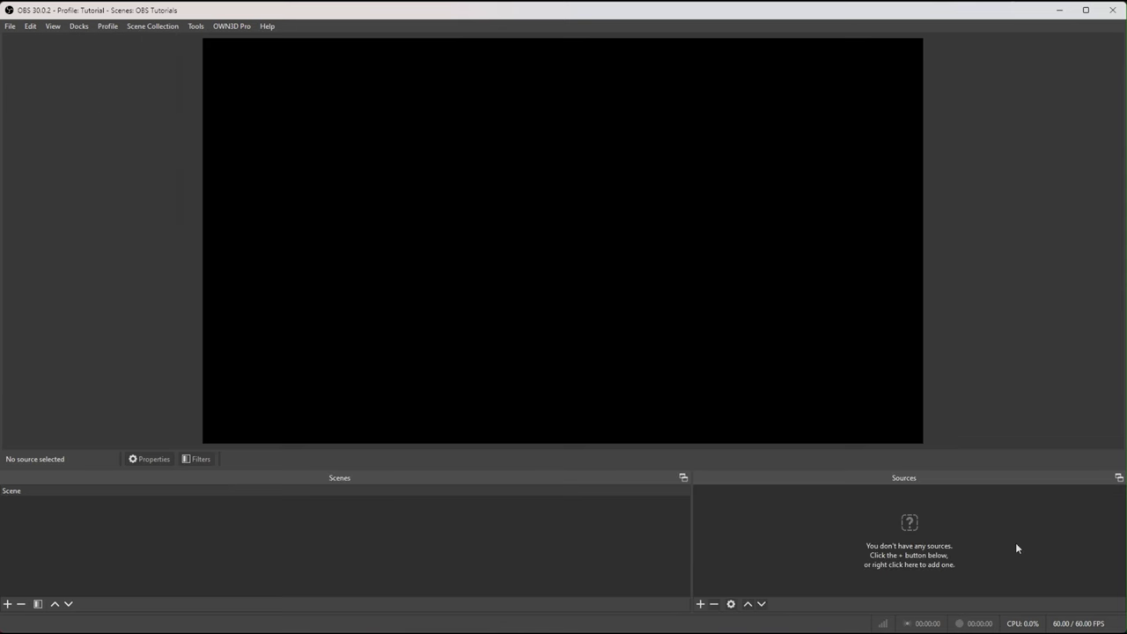
left_click(78, 25)
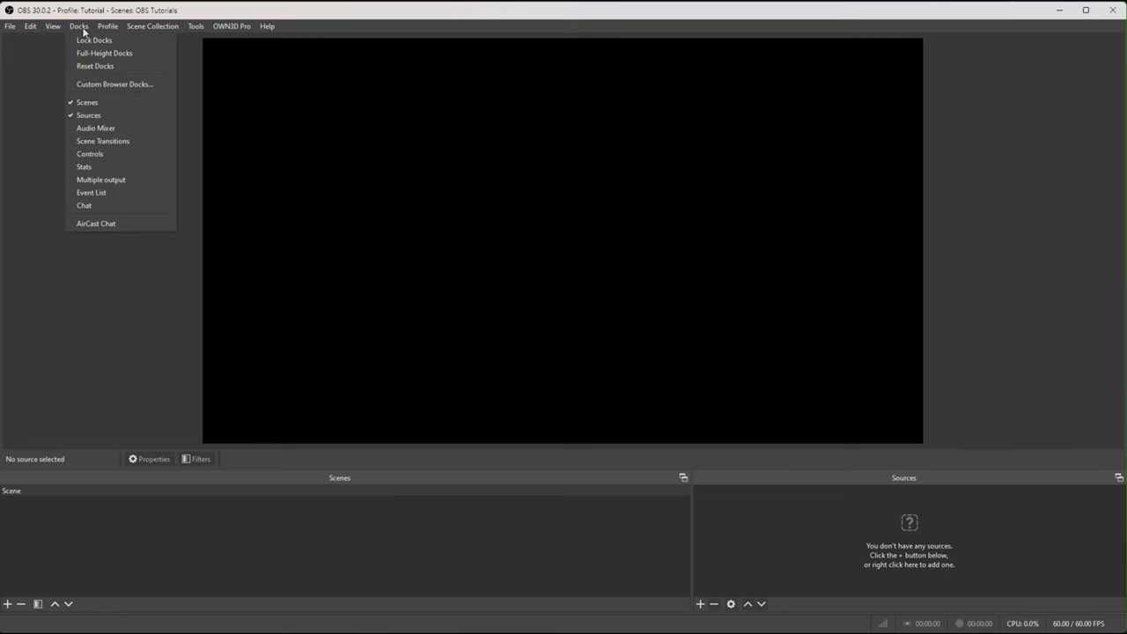
left_click(114, 130)
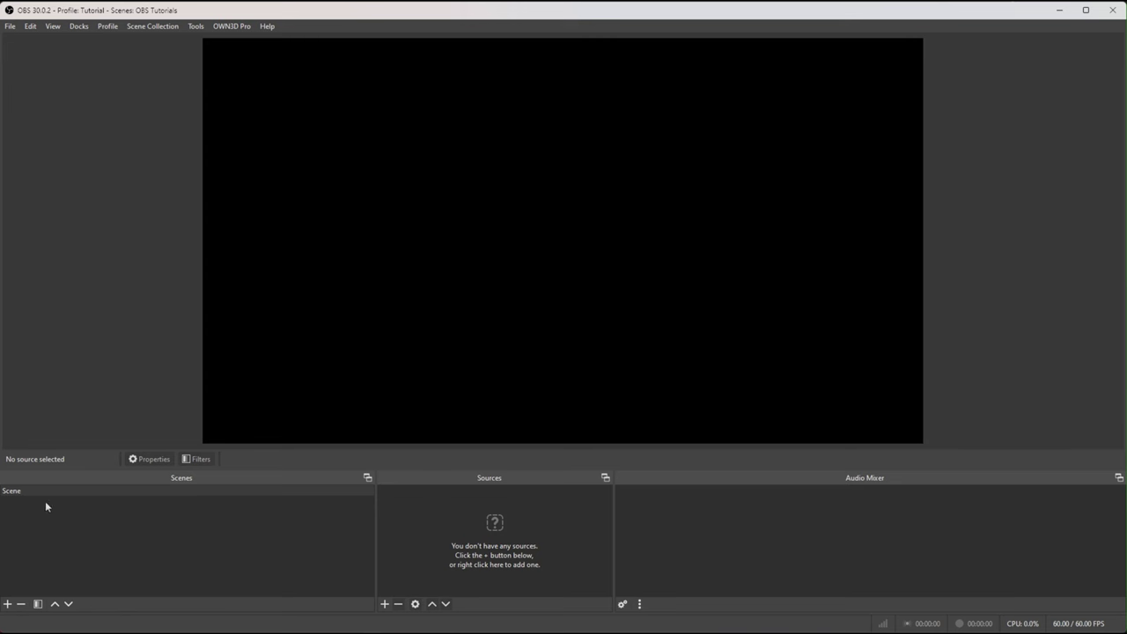
left_click(79, 28)
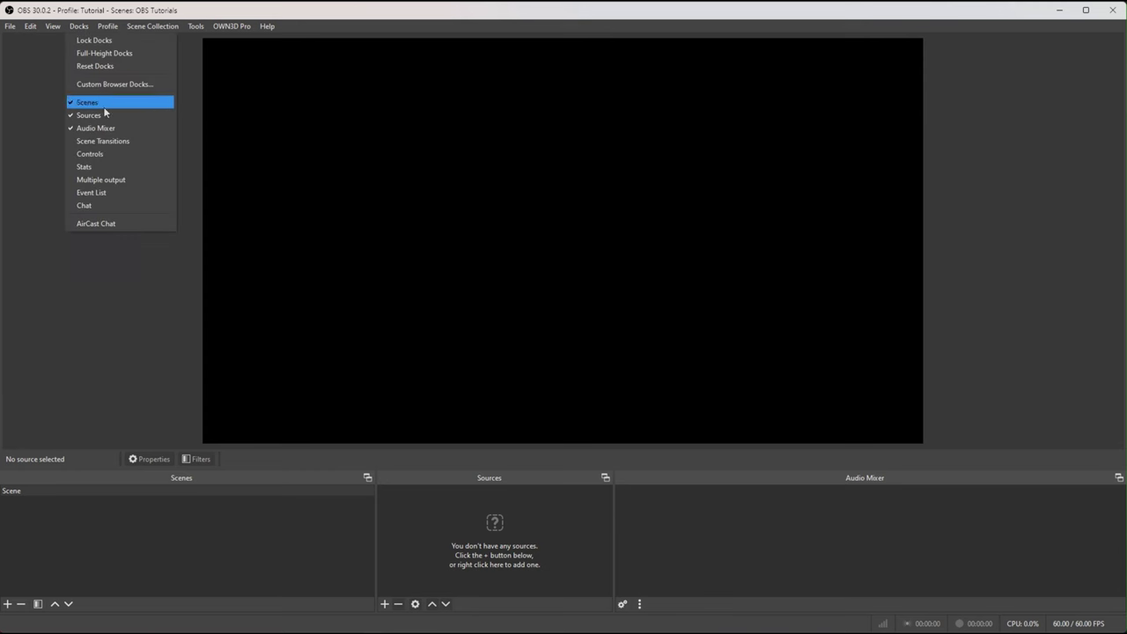
left_click(106, 156)
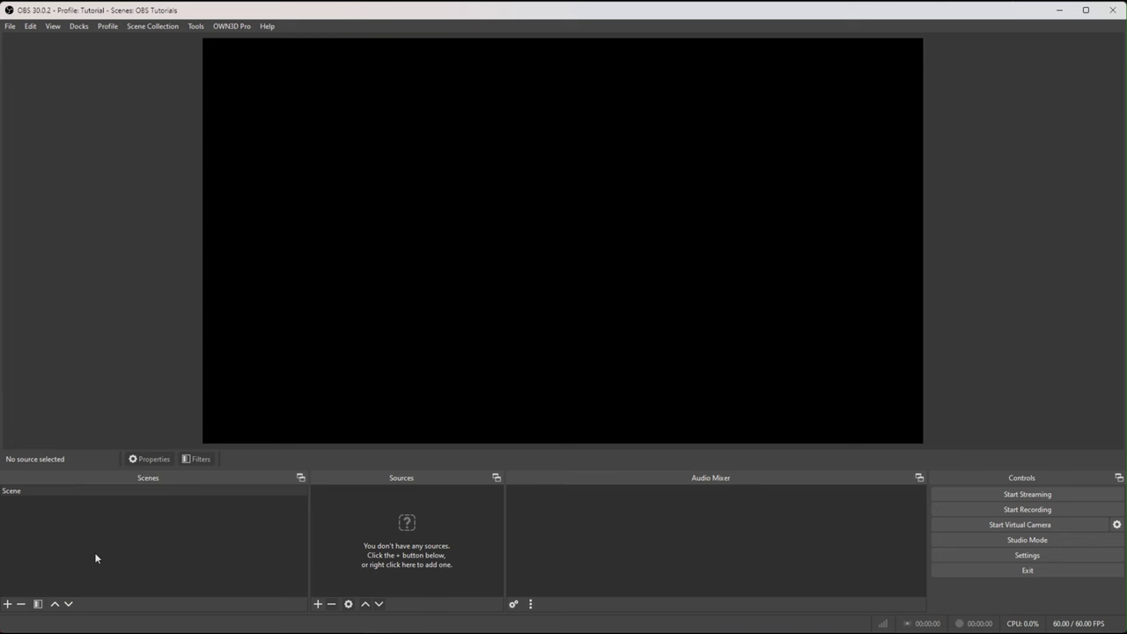
Add two new scenes, Scene 2 and End, below the default Scene.
left_click(7, 604)
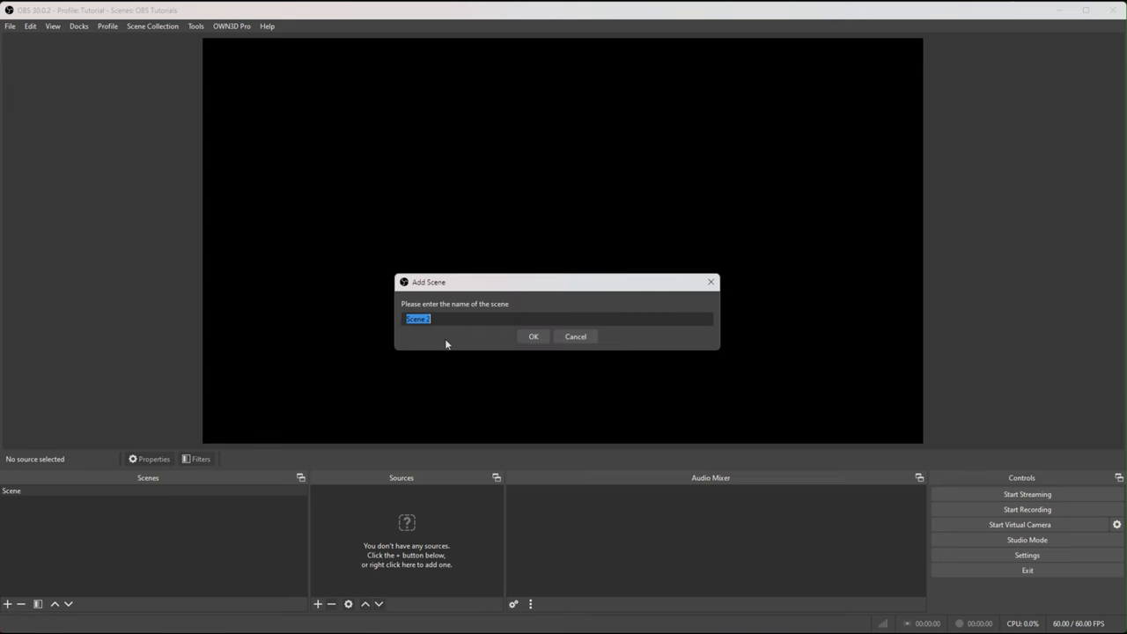
left_click(533, 336)
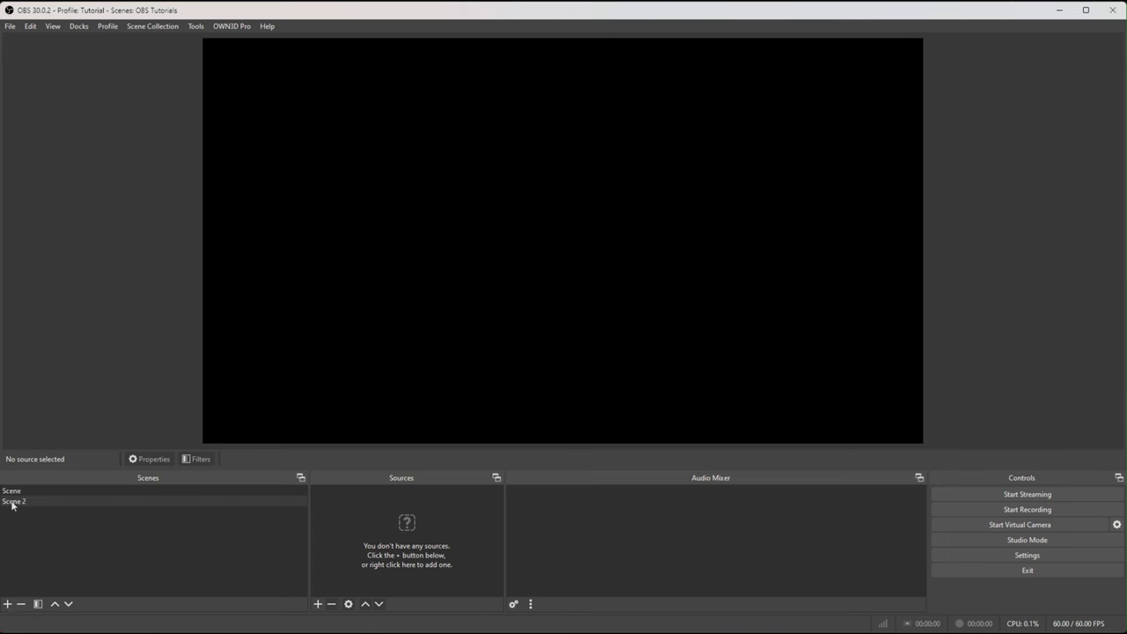
right_click(138, 543)
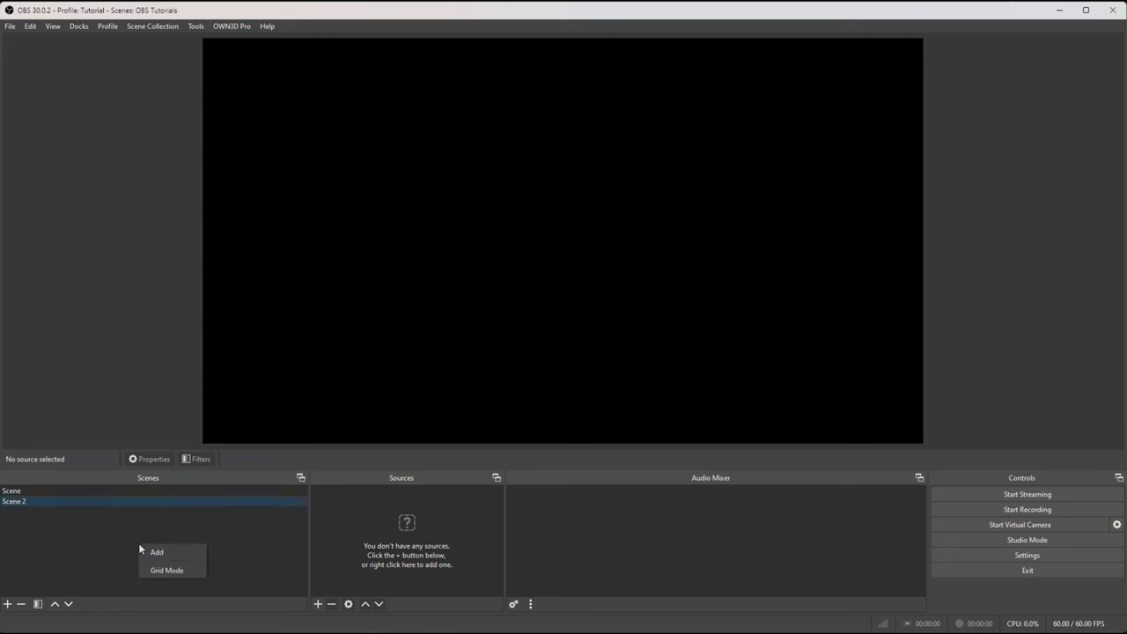
left_click(159, 558)
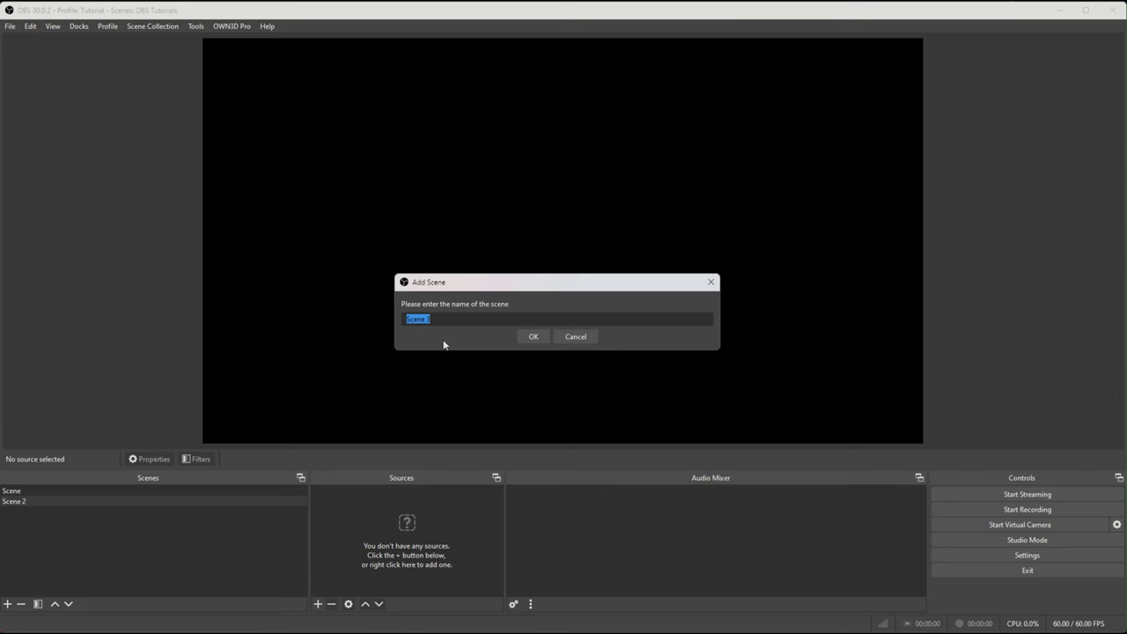
type("End")
left_click(534, 337)
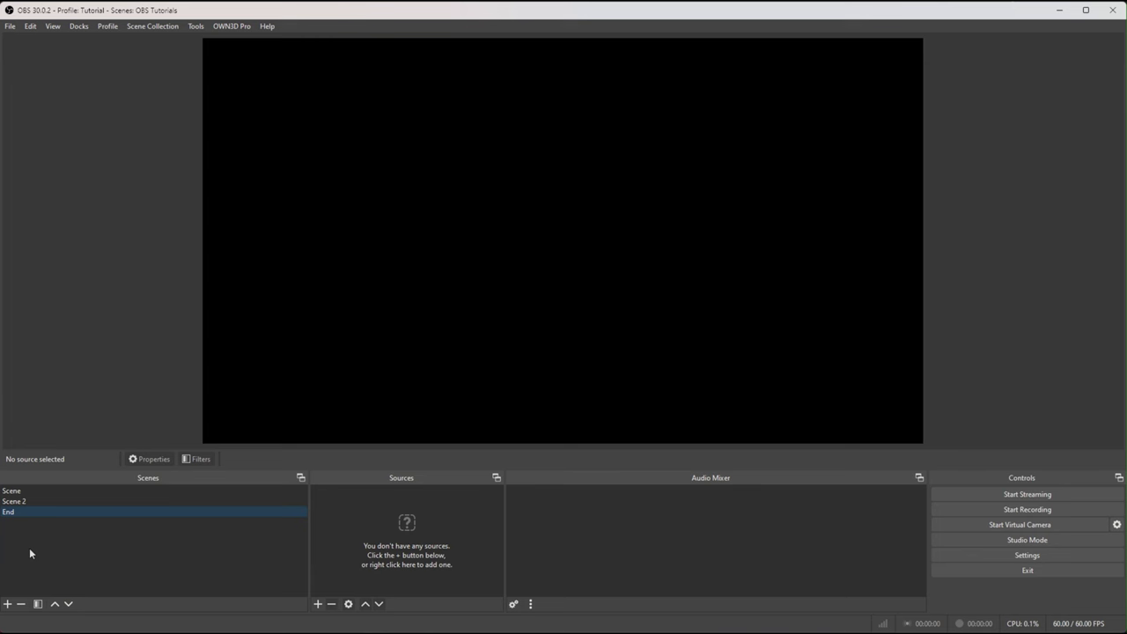
Rename Scene 2 to Game.
left_click(20, 504)
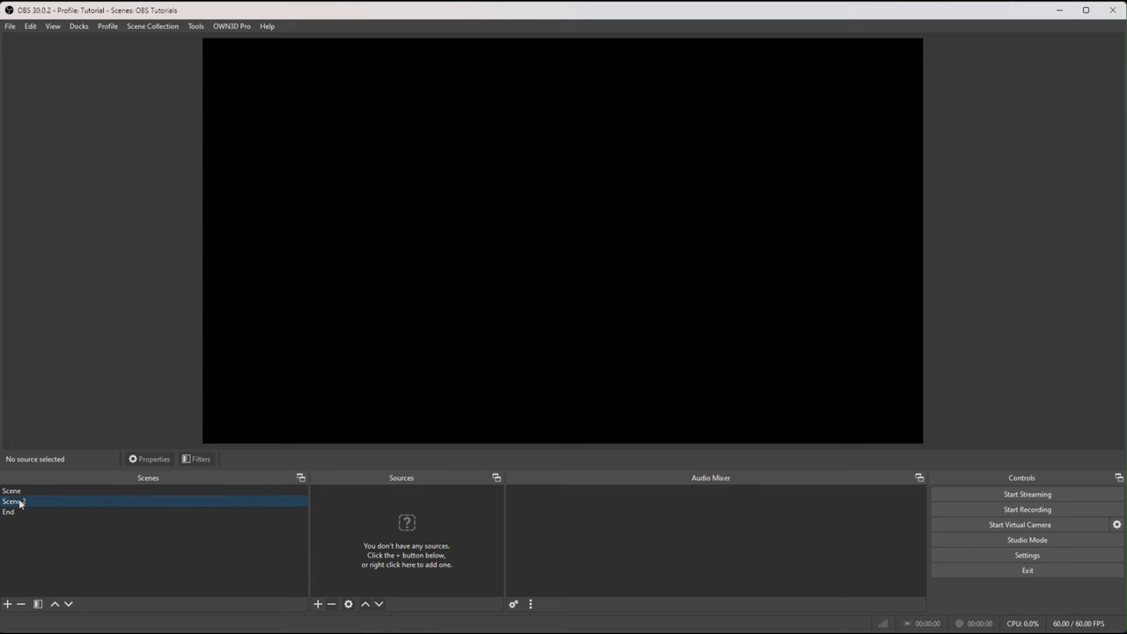
right_click(20, 503)
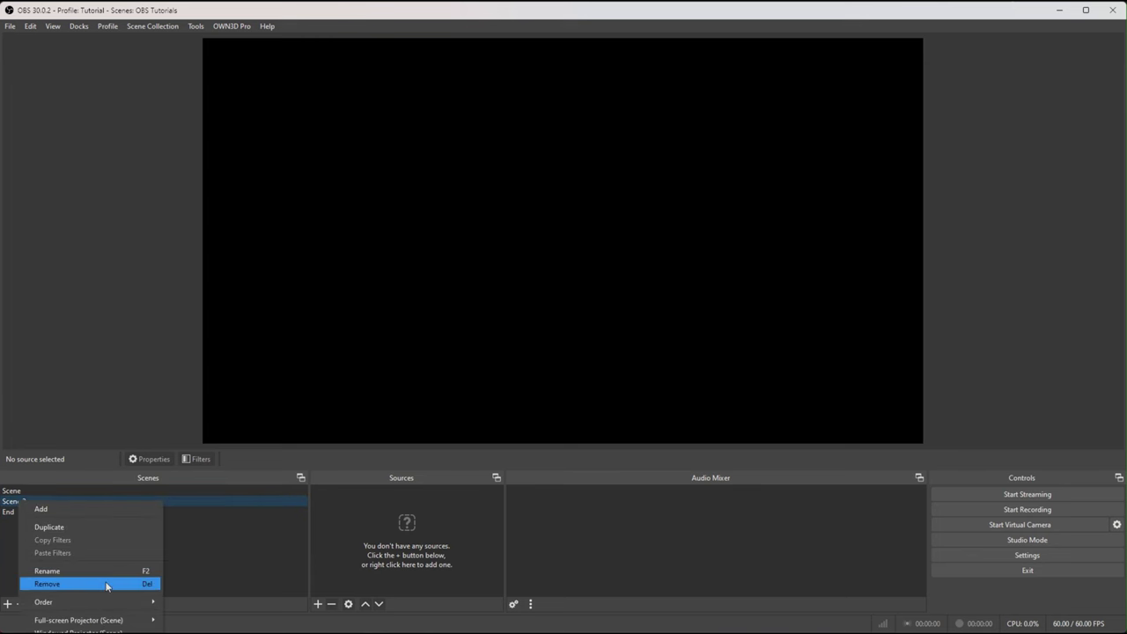
left_click(108, 570)
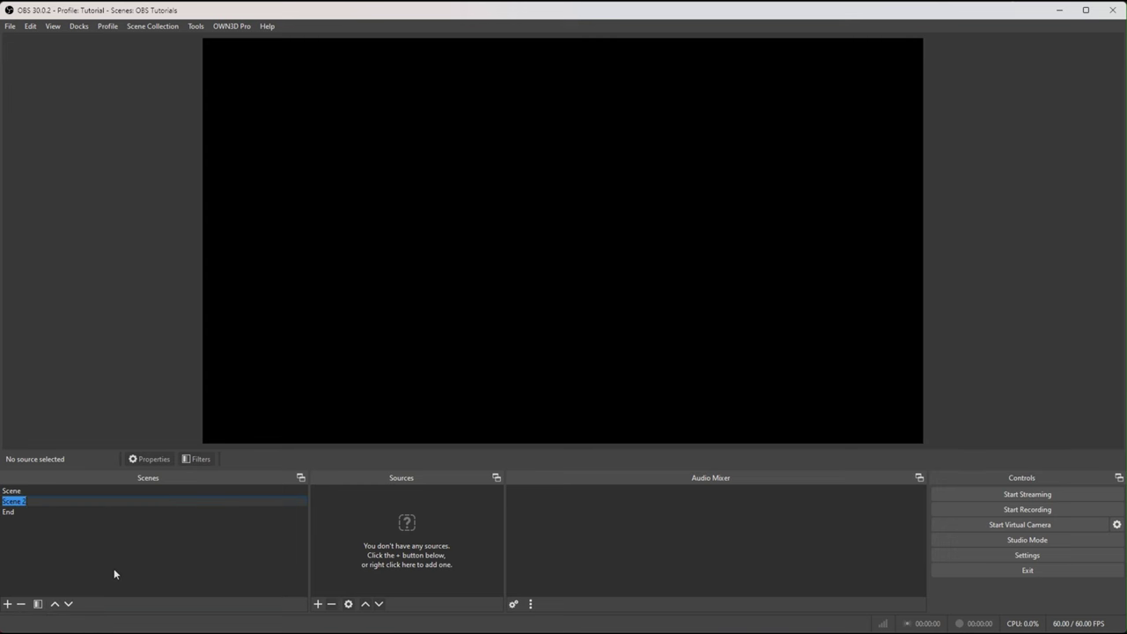
type("Game")
Rename the default Scene to Start, then select the Game scene.
left_click(16, 493)
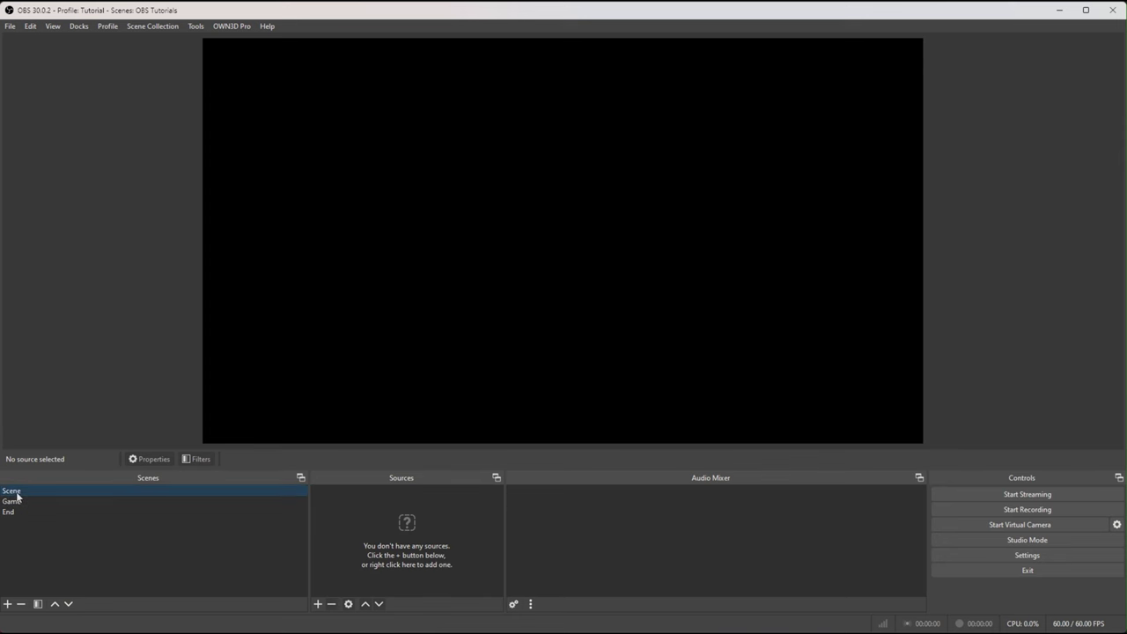
right_click(16, 496)
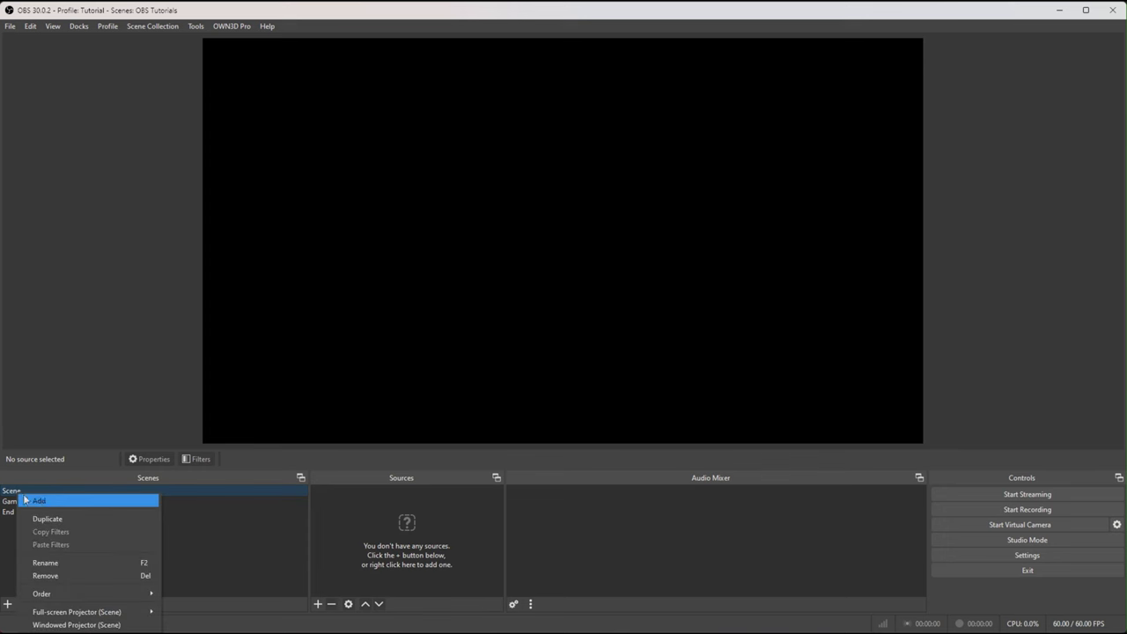
left_click(45, 563)
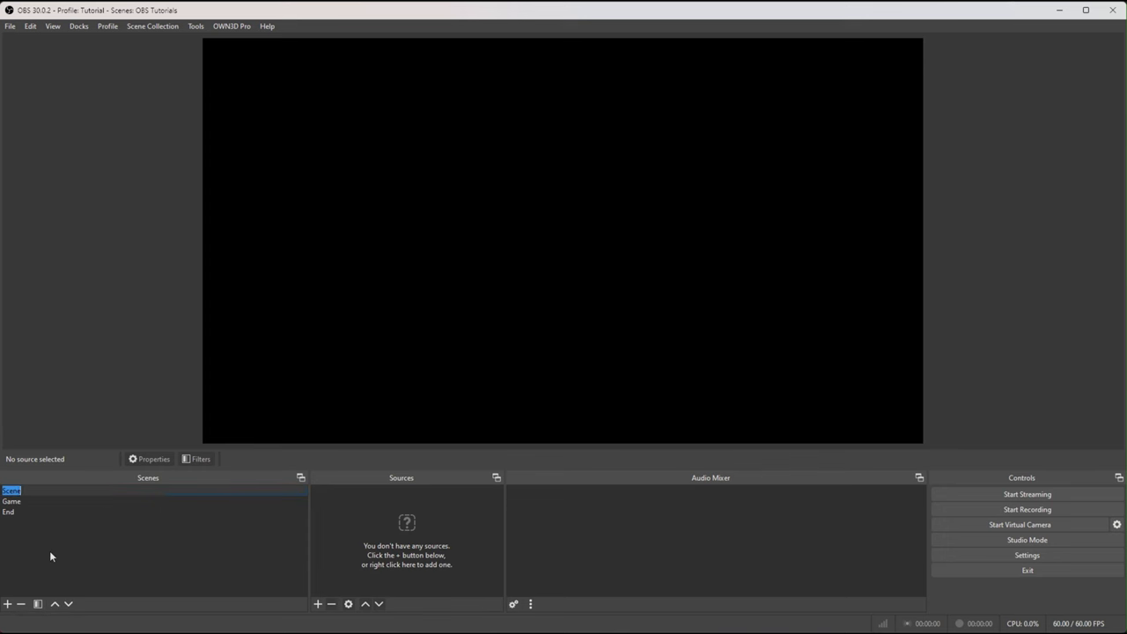
type("Start")
key("Return")
left_click(152, 566)
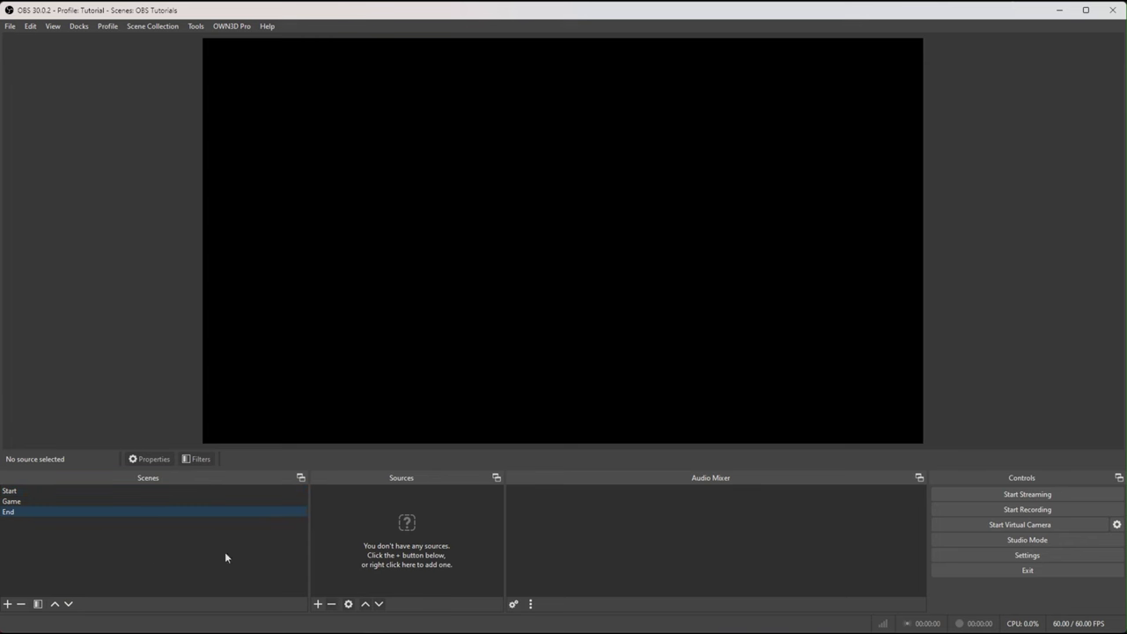
left_click(26, 504)
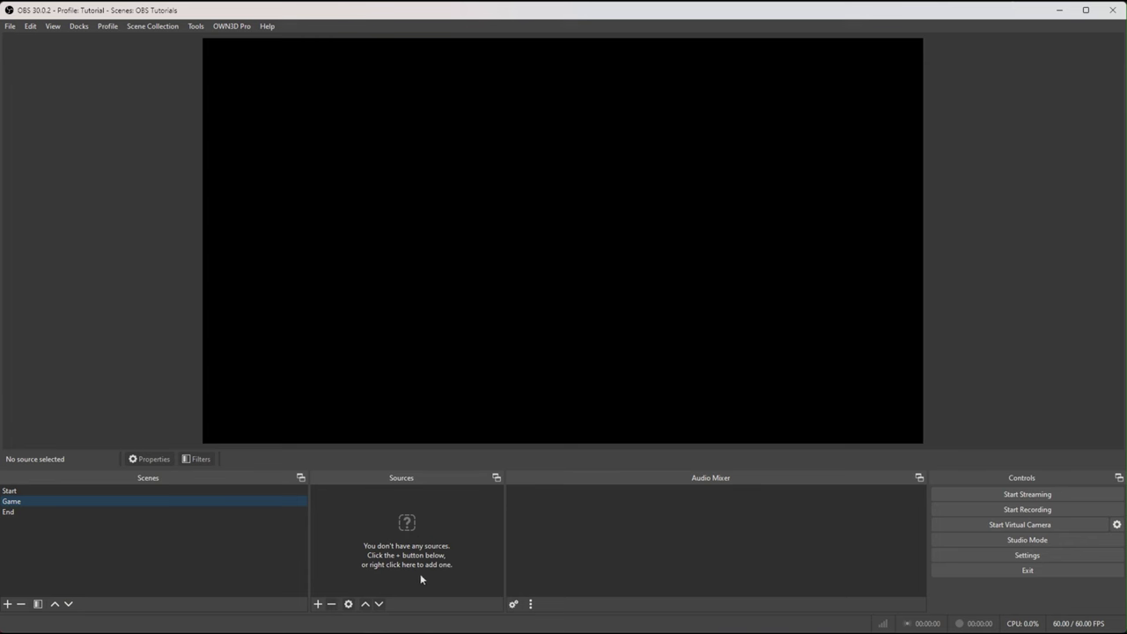
Add an Audio Input Capture source to the Game scene, naming it Yeti.
right_click(381, 525)
mouse_move(402, 535)
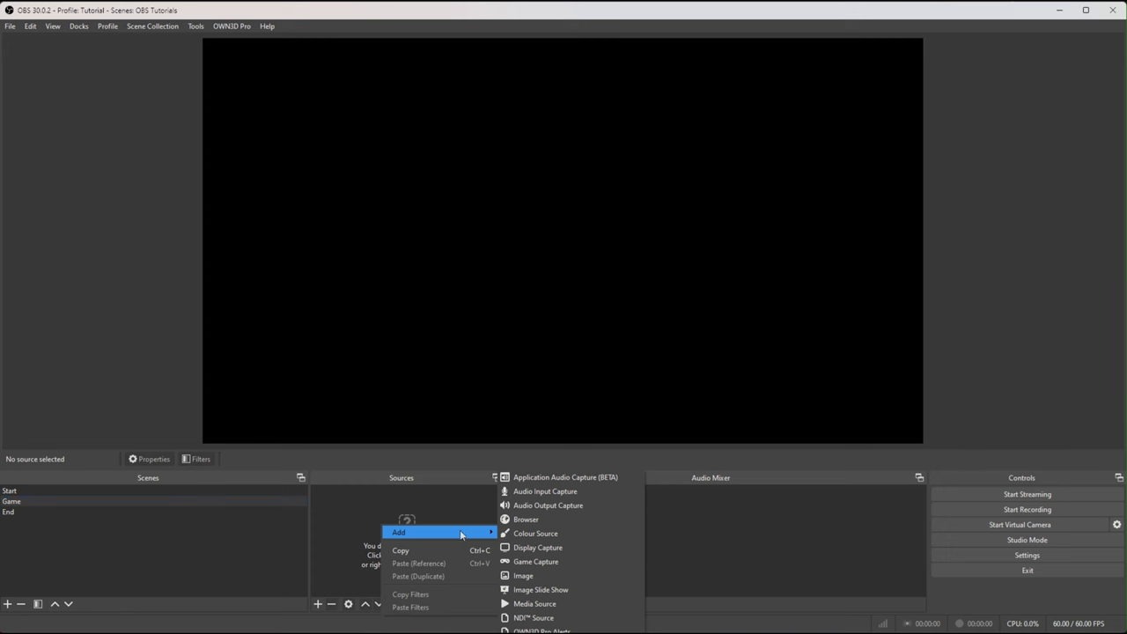
left_click(586, 496)
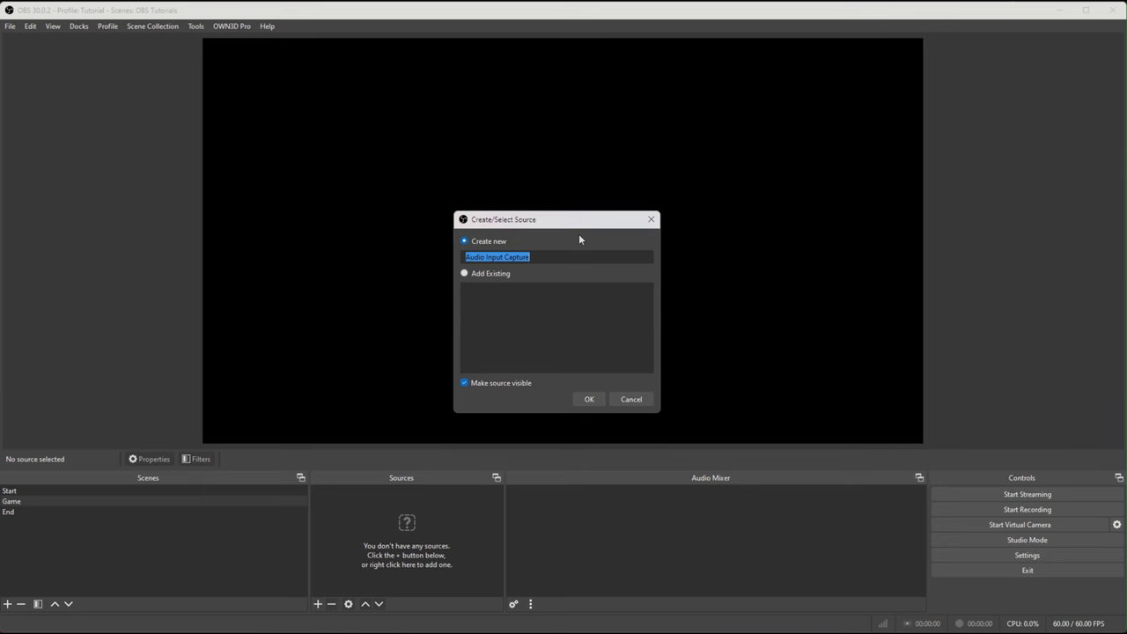
type("Yeti")
Create the Yeti source using the Microphone (Yeti Stereo Microphone) device.
left_click(588, 400)
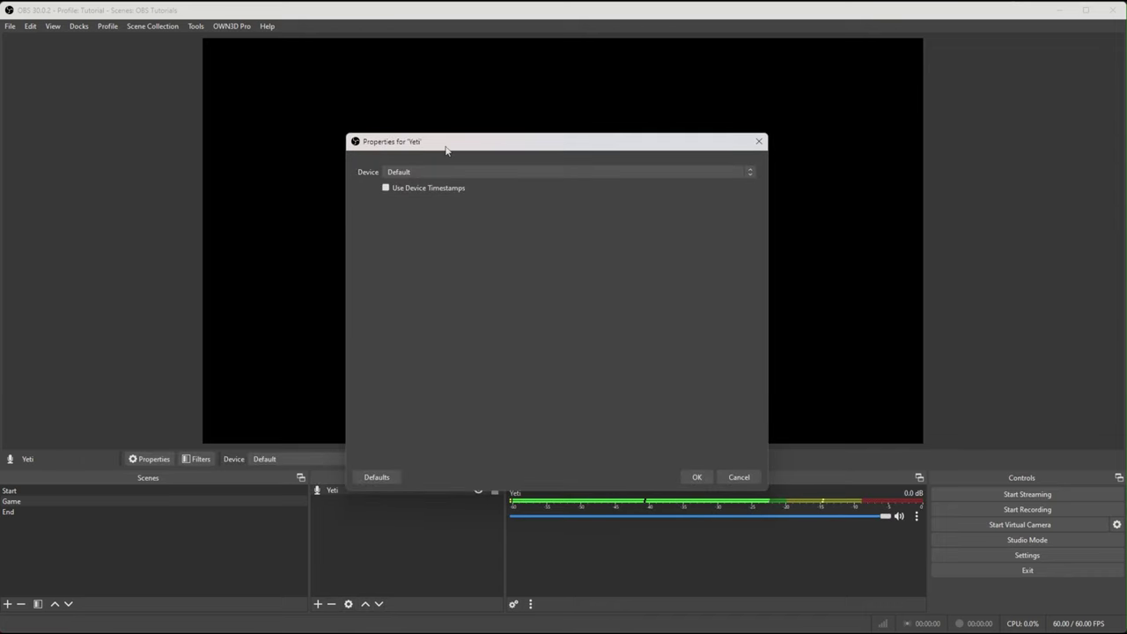
left_click(590, 171)
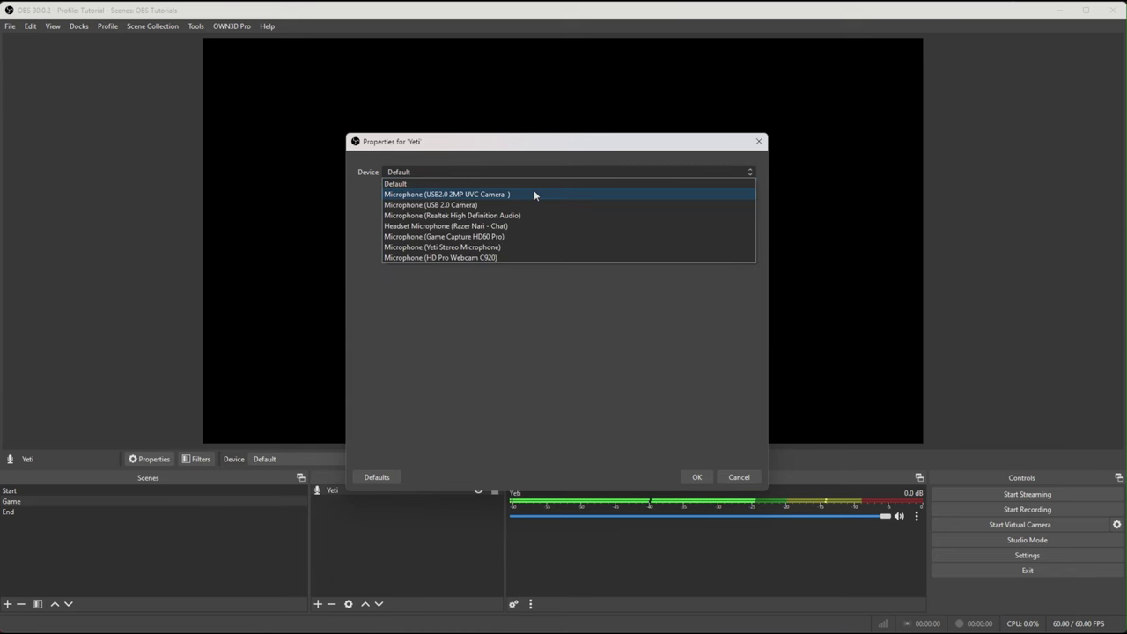
left_click(518, 249)
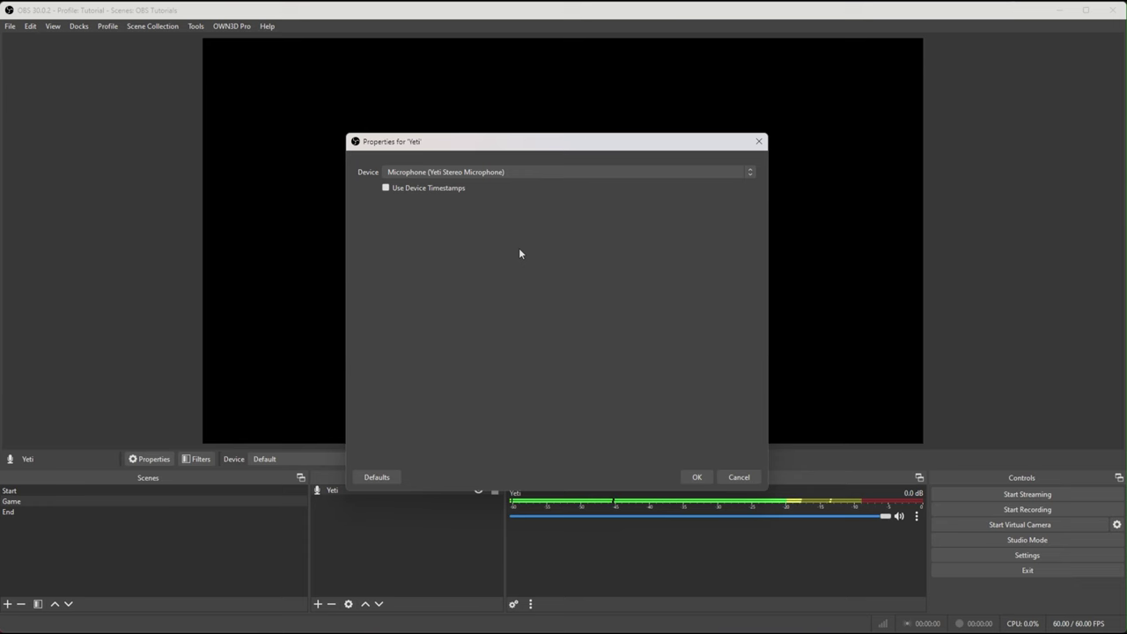
left_click(698, 477)
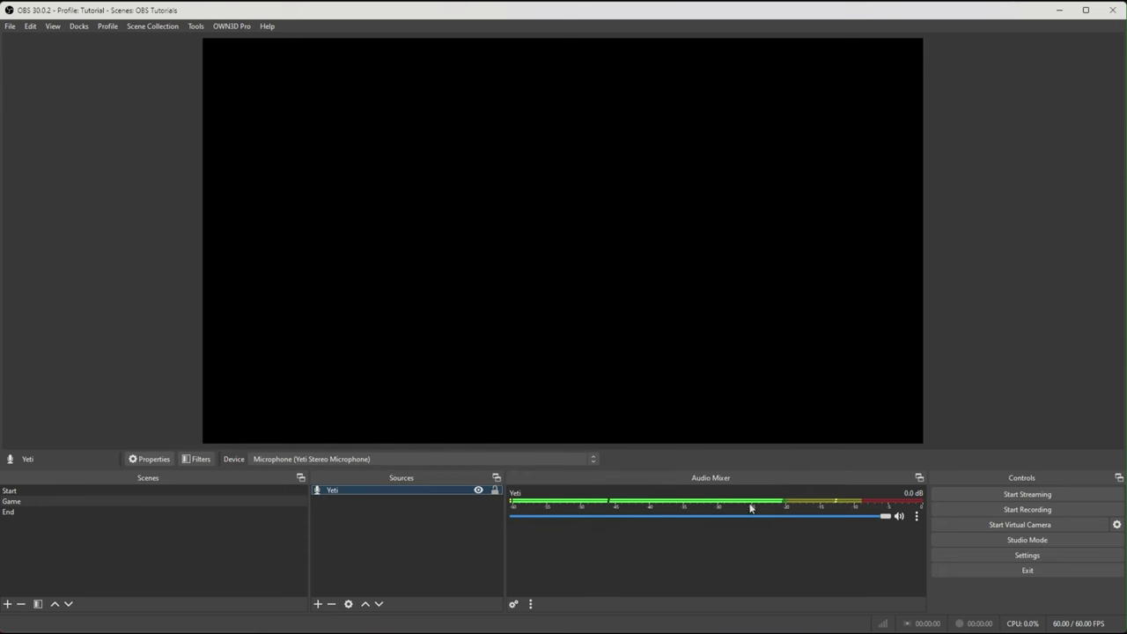
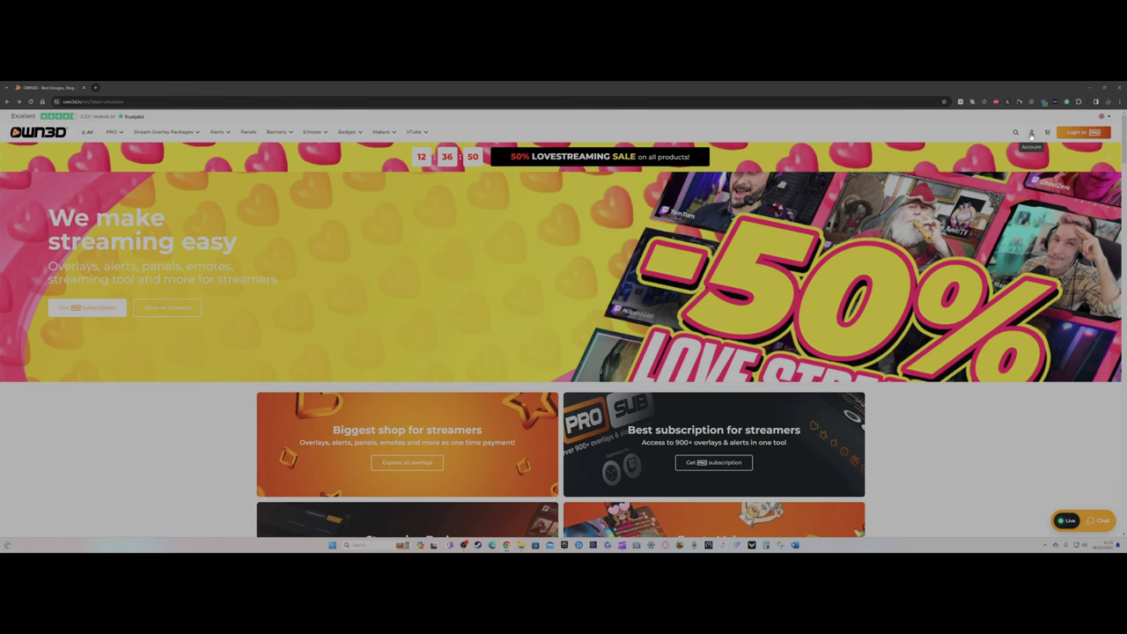
Sign in to OWN3D via My Account with Login with Twitch, then choose Login to PRO.
left_click(1031, 133)
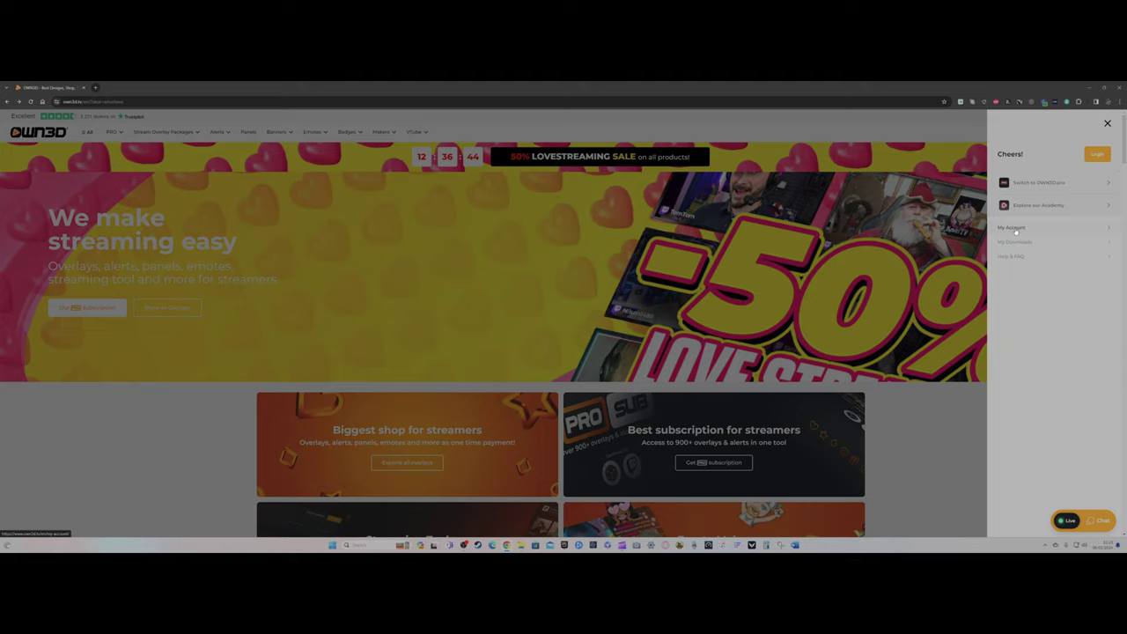
left_click(1013, 228)
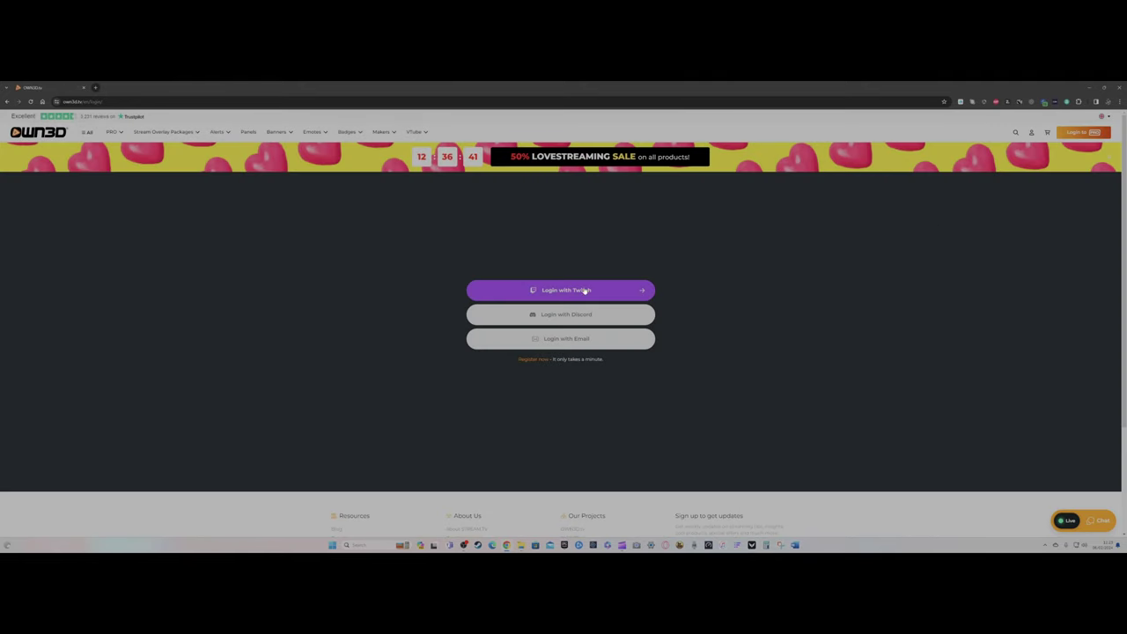
left_click(532, 360)
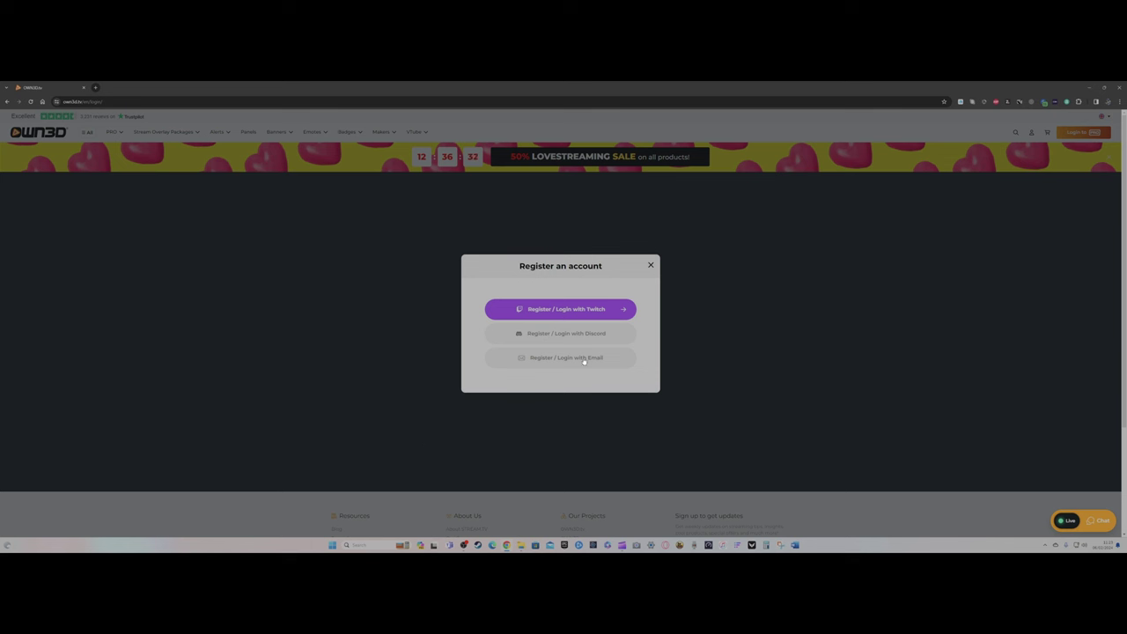
left_click(651, 266)
left_click(579, 290)
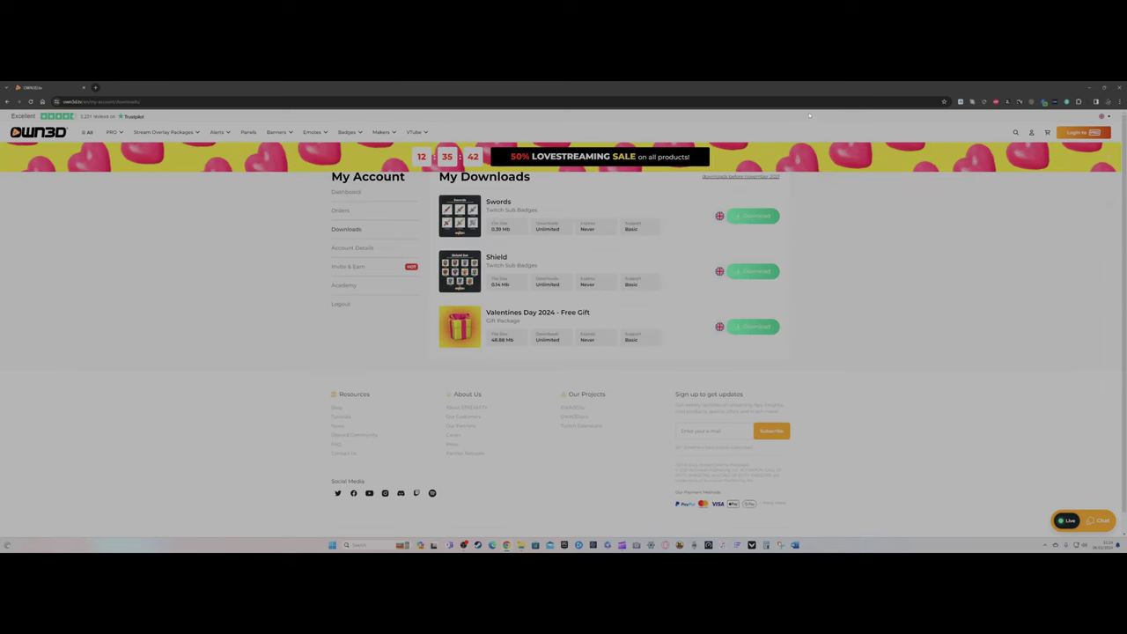
left_click(1074, 134)
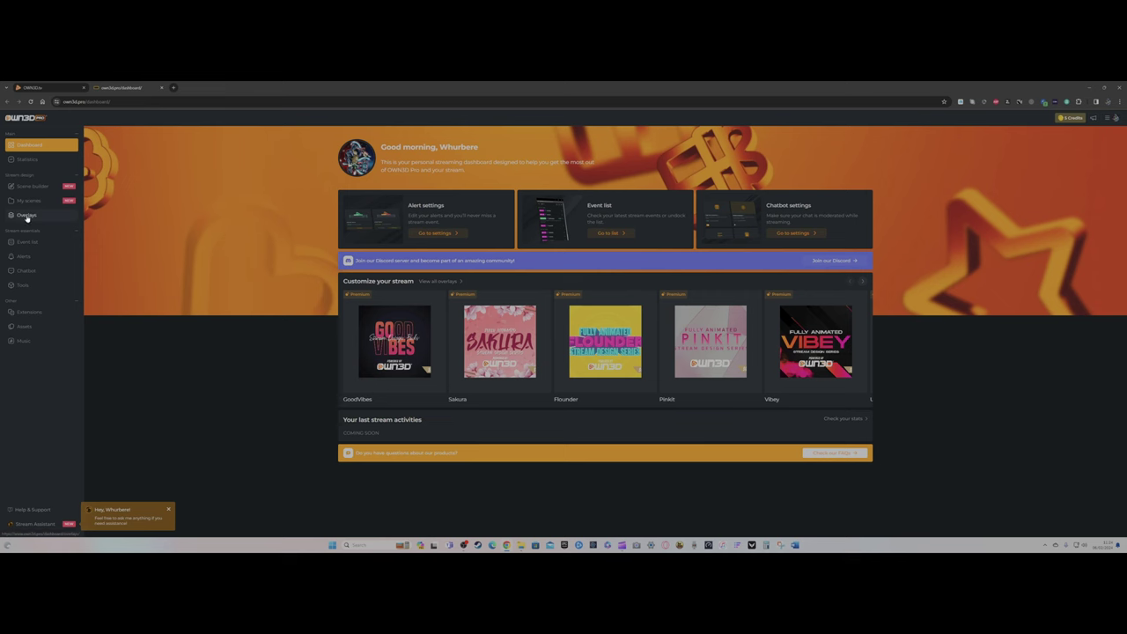
Browse the Overlays gallery and open the Simple package from the Minimalistic row.
left_click(26, 216)
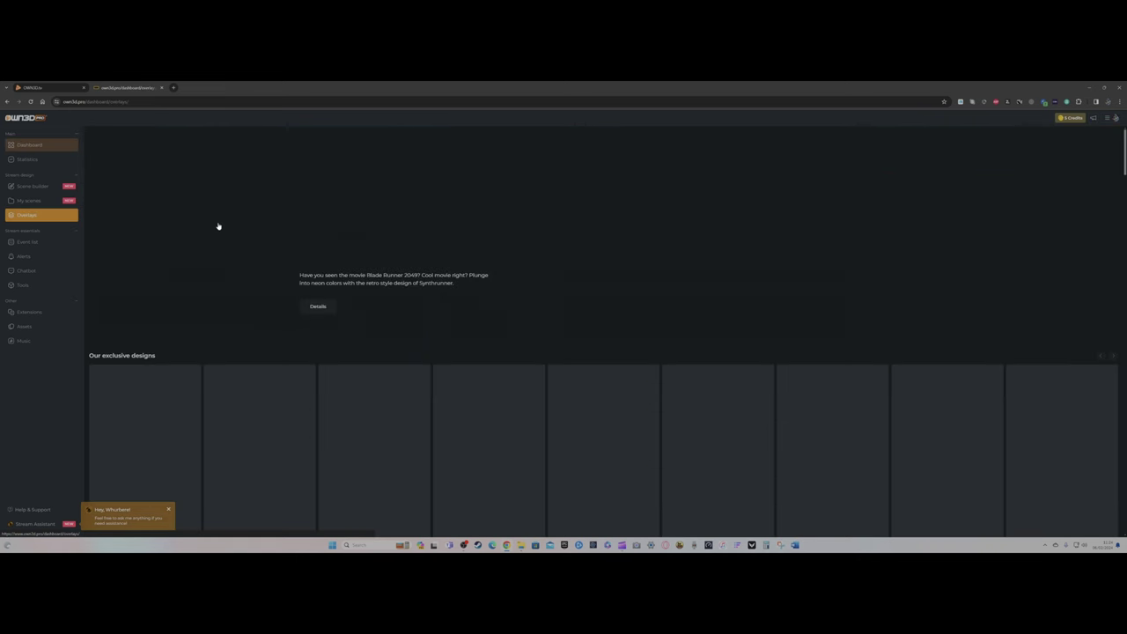
scroll(211, 322, "down", 1)
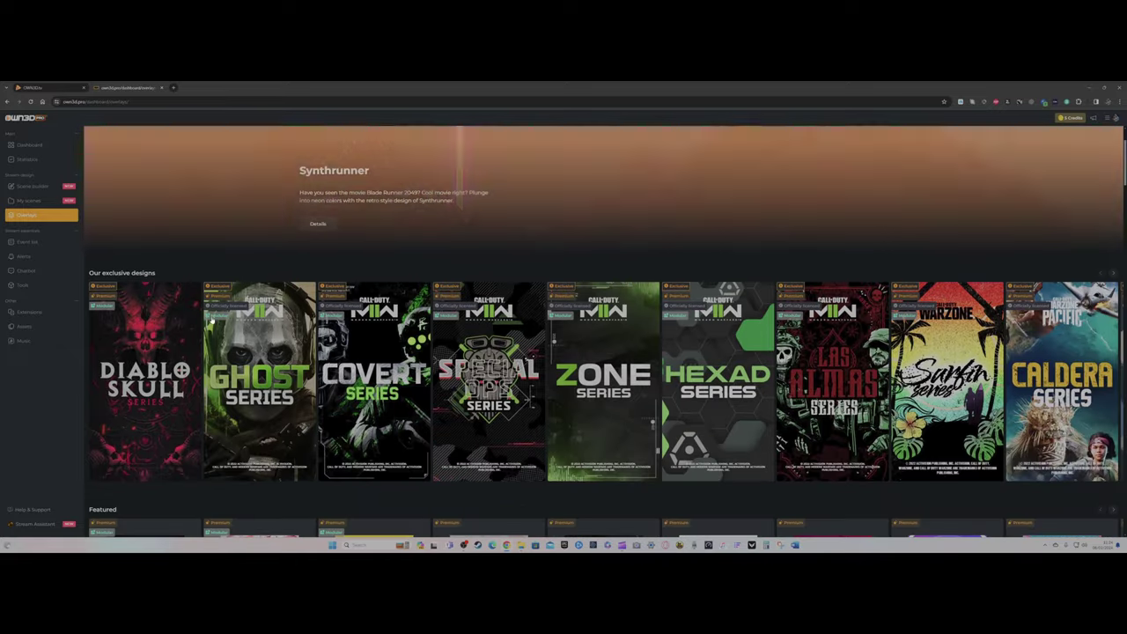
scroll(175, 271, "down", 5)
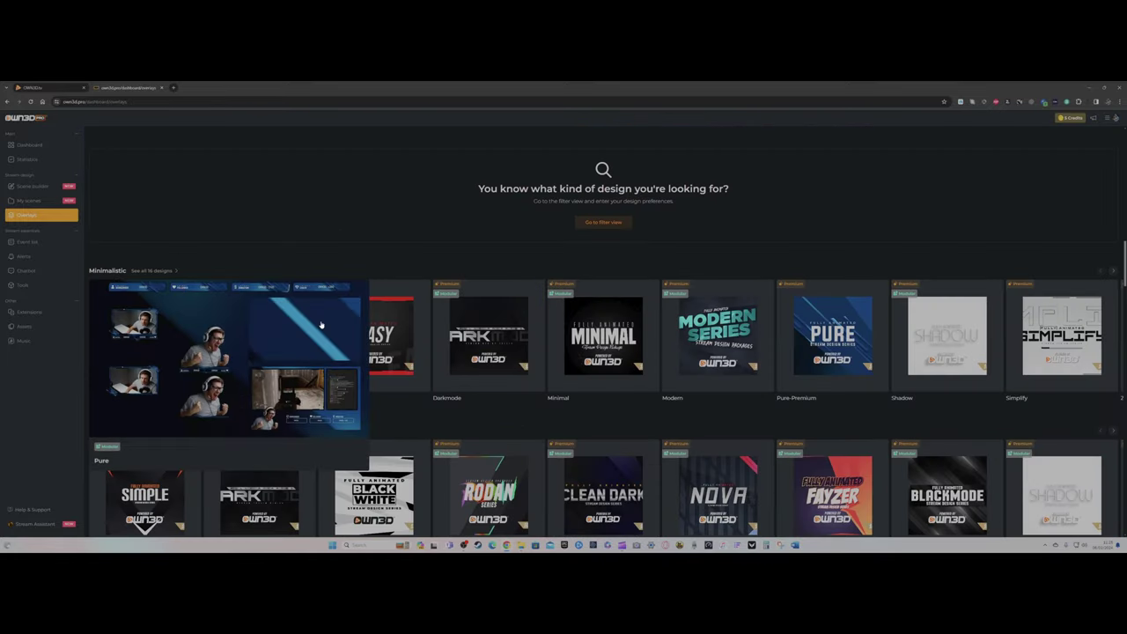
mouse_move(465, 287)
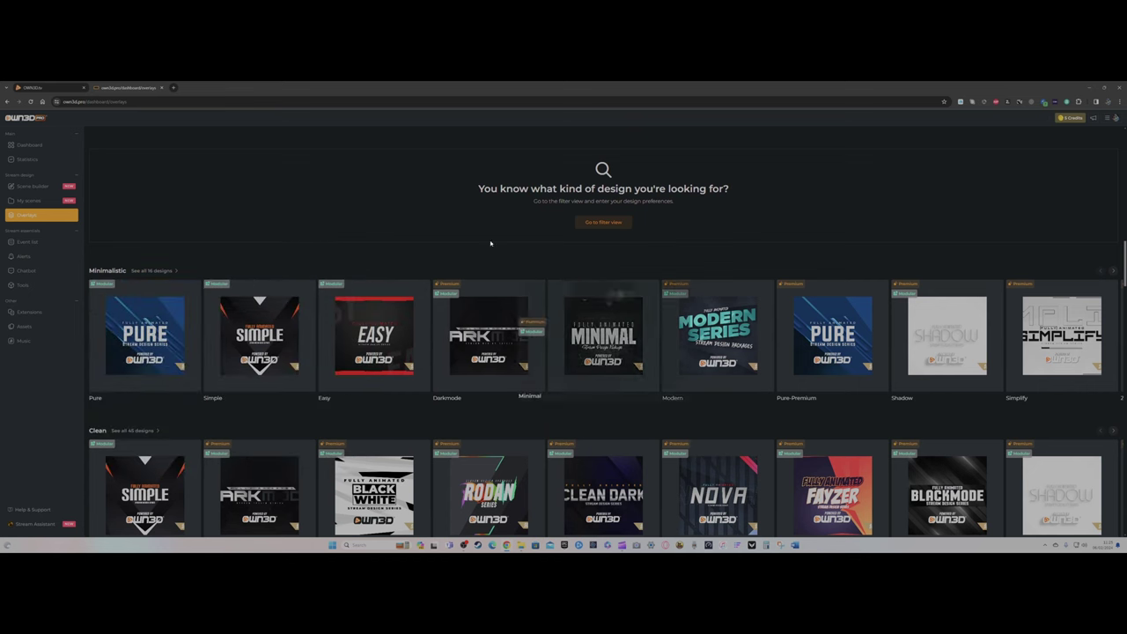
mouse_move(361, 333)
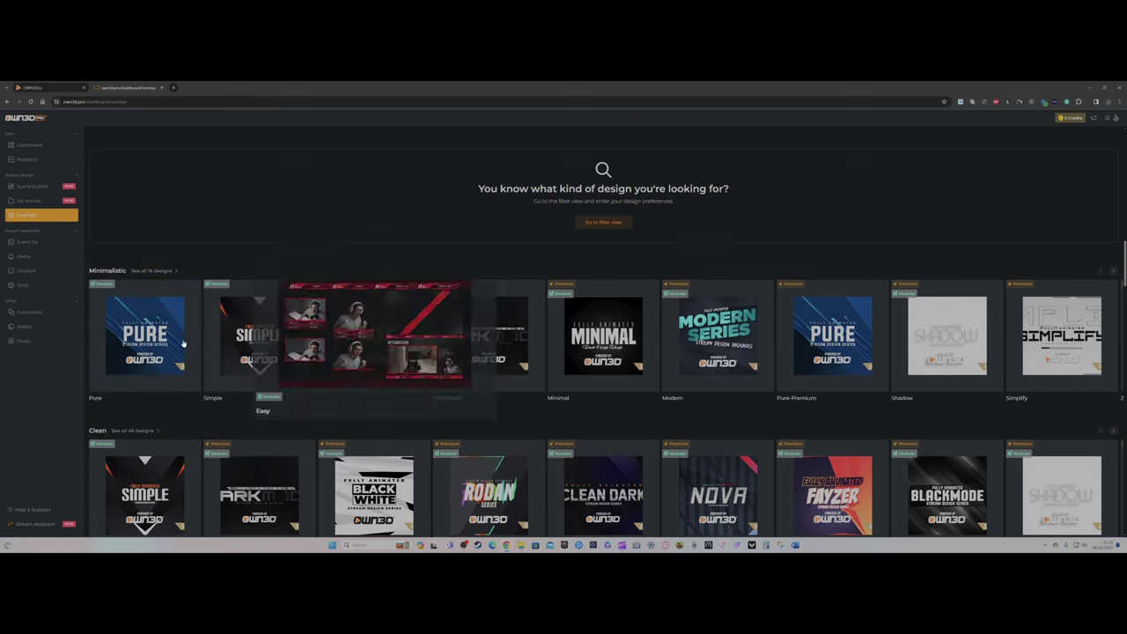
scroll(134, 347, "down", 2)
scroll(135, 346, "down", 2)
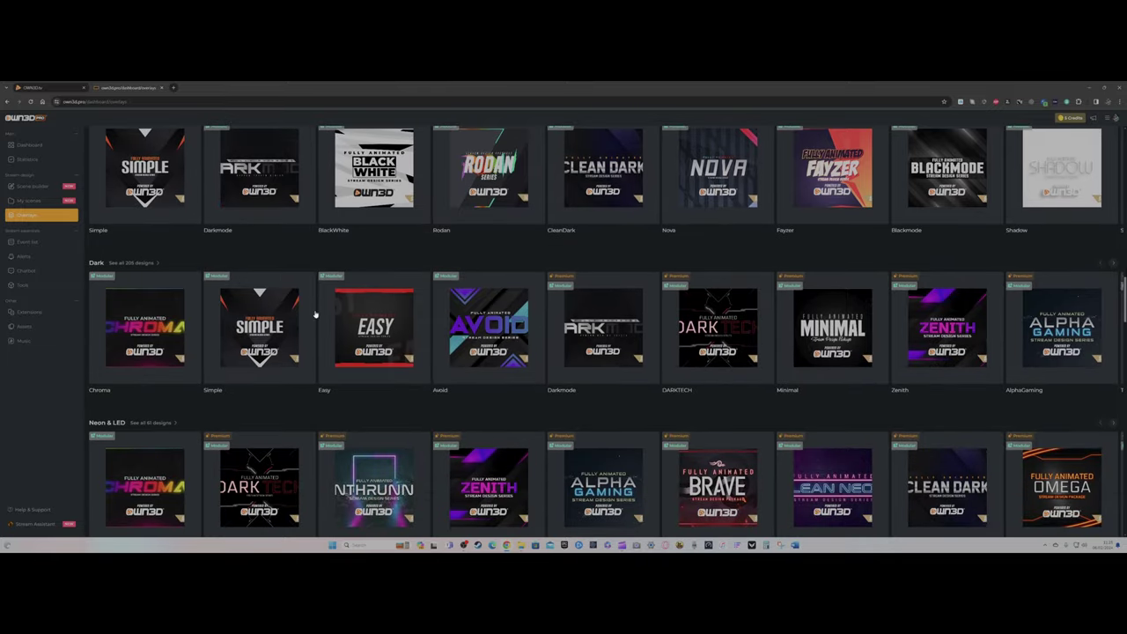
scroll(119, 342, "down", 2)
scroll(119, 343, "down", 4)
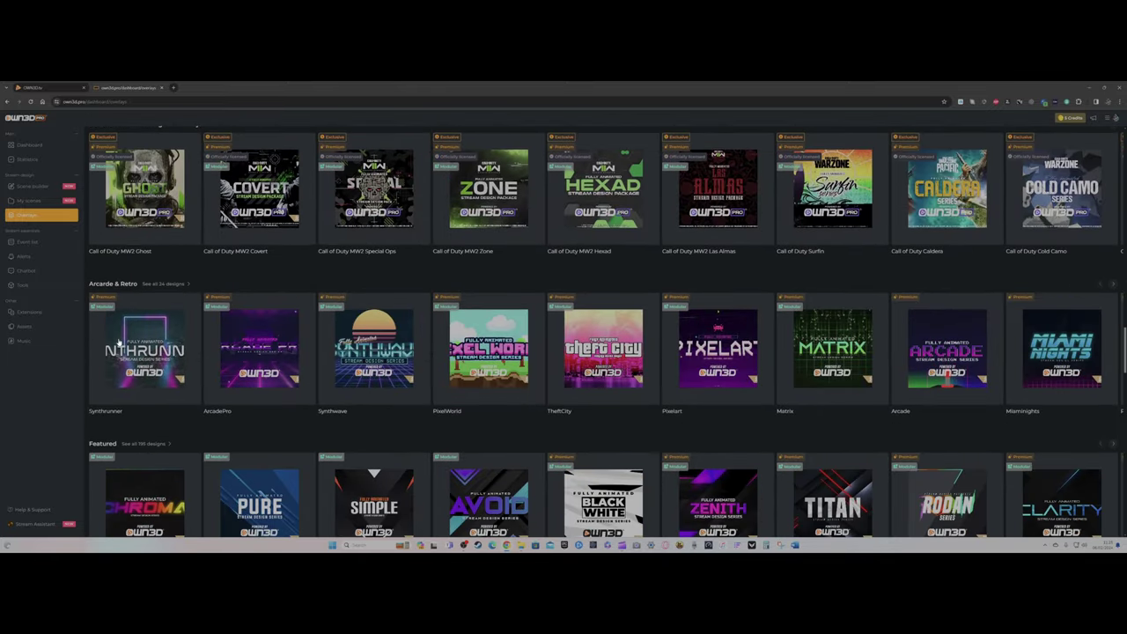
scroll(133, 449, "down", 2)
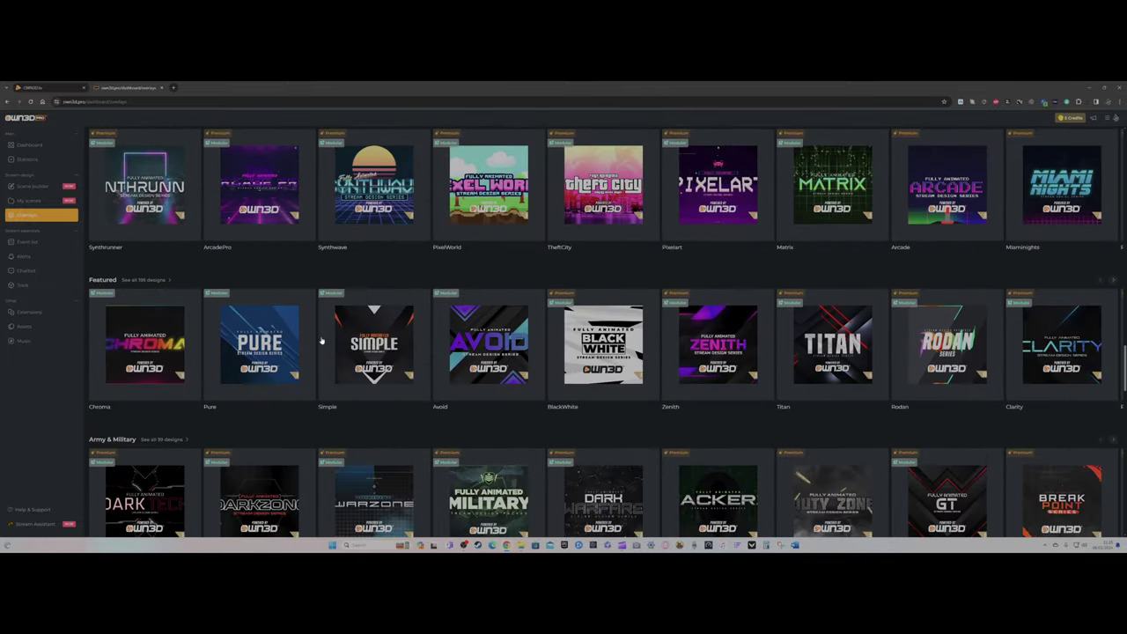
scroll(321, 341, "up", 10)
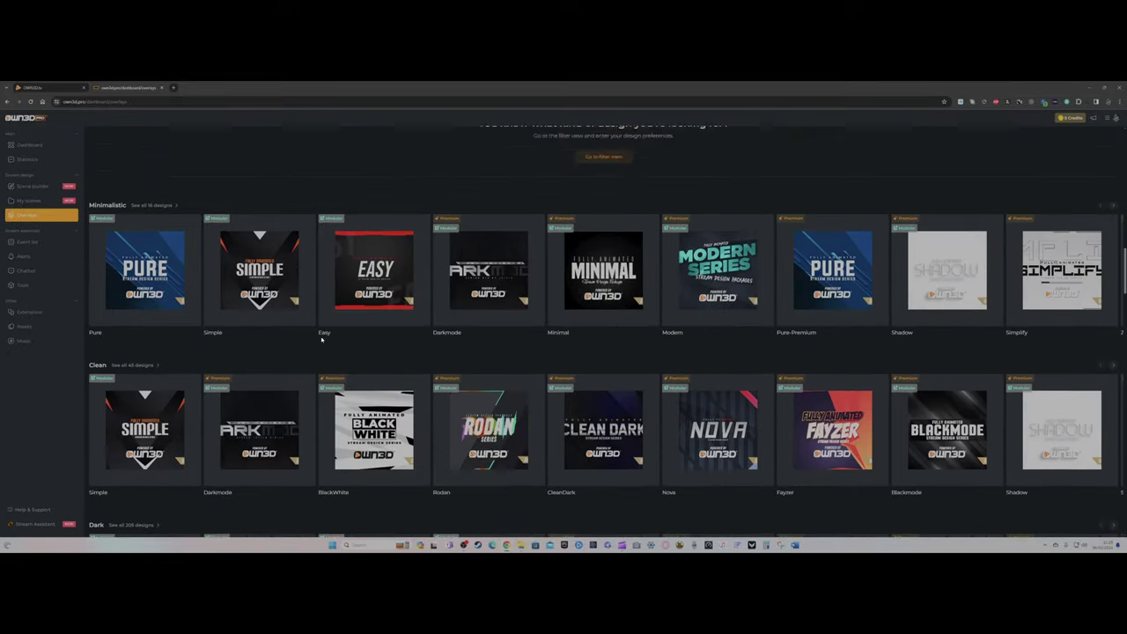
scroll(322, 340, "up", 2)
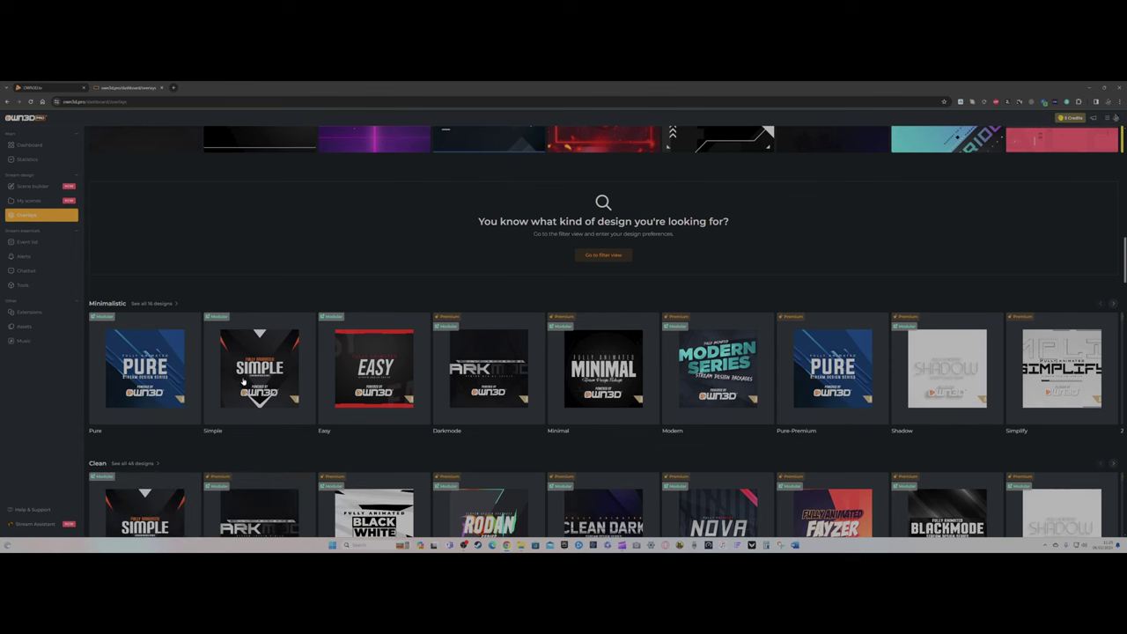
mouse_move(244, 381)
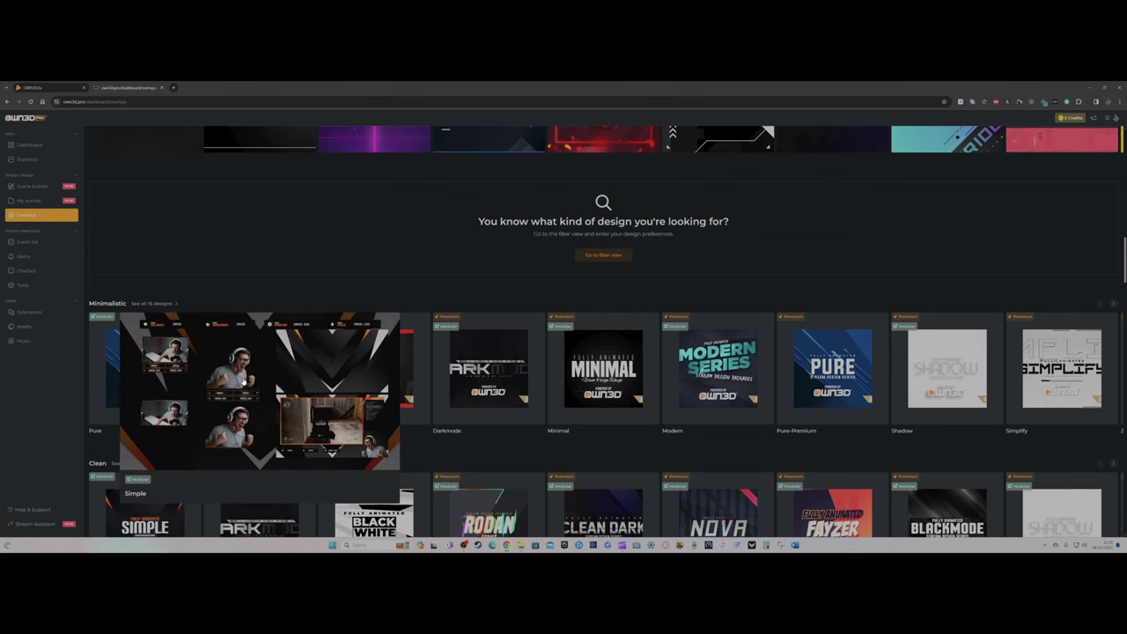
left_click(244, 381)
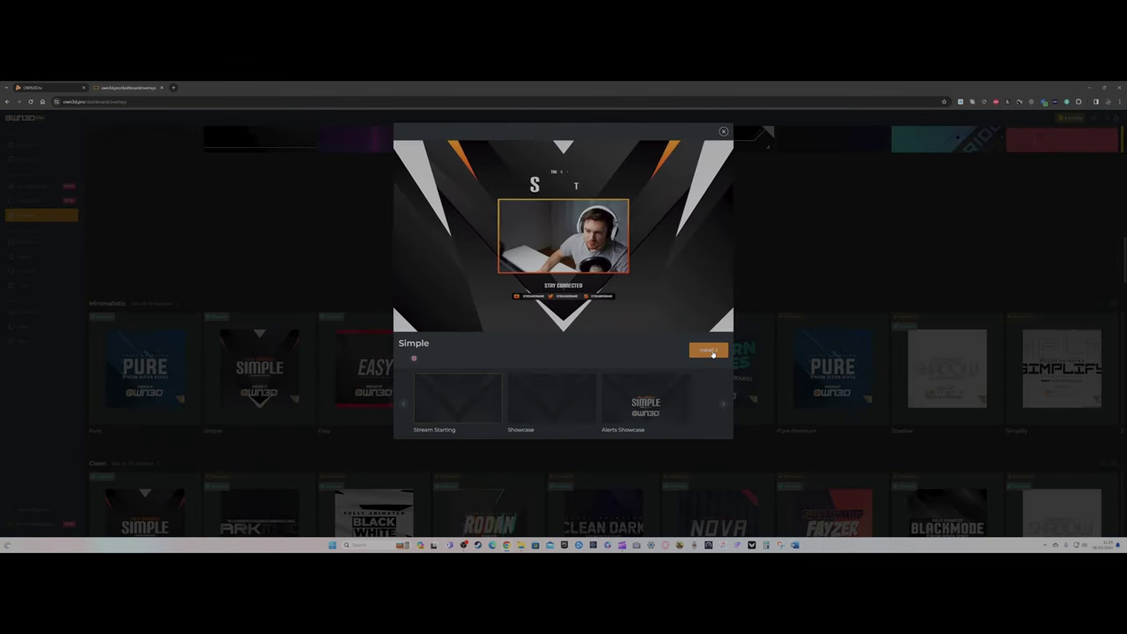
Install the Simple package and open its Simple - Starting Scene from My scenes.
left_click(709, 351)
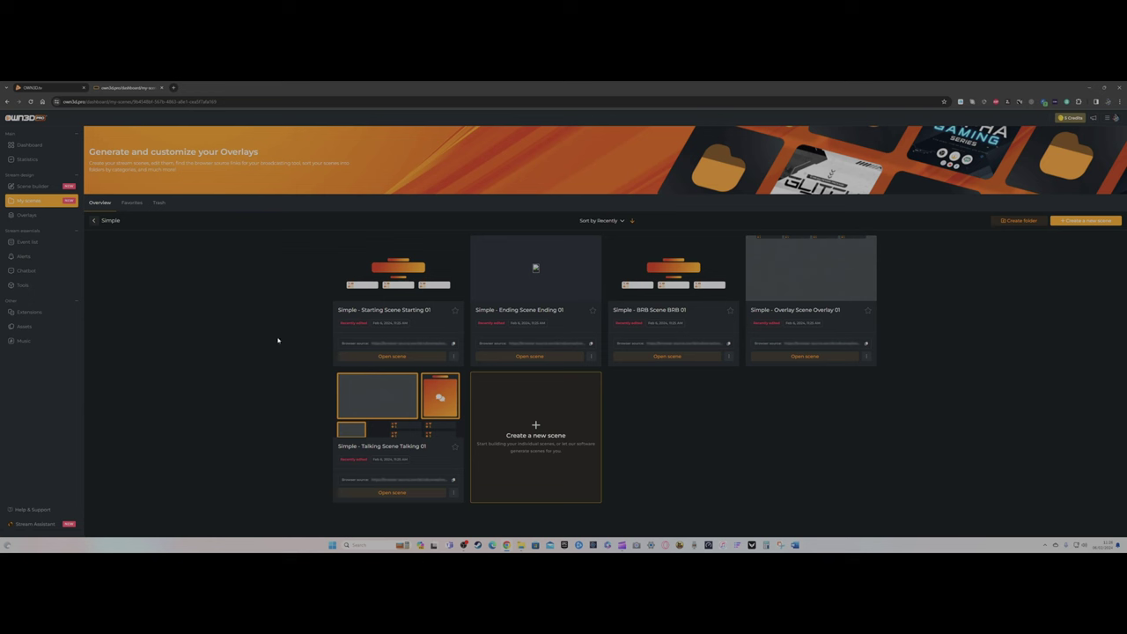
left_click(392, 358)
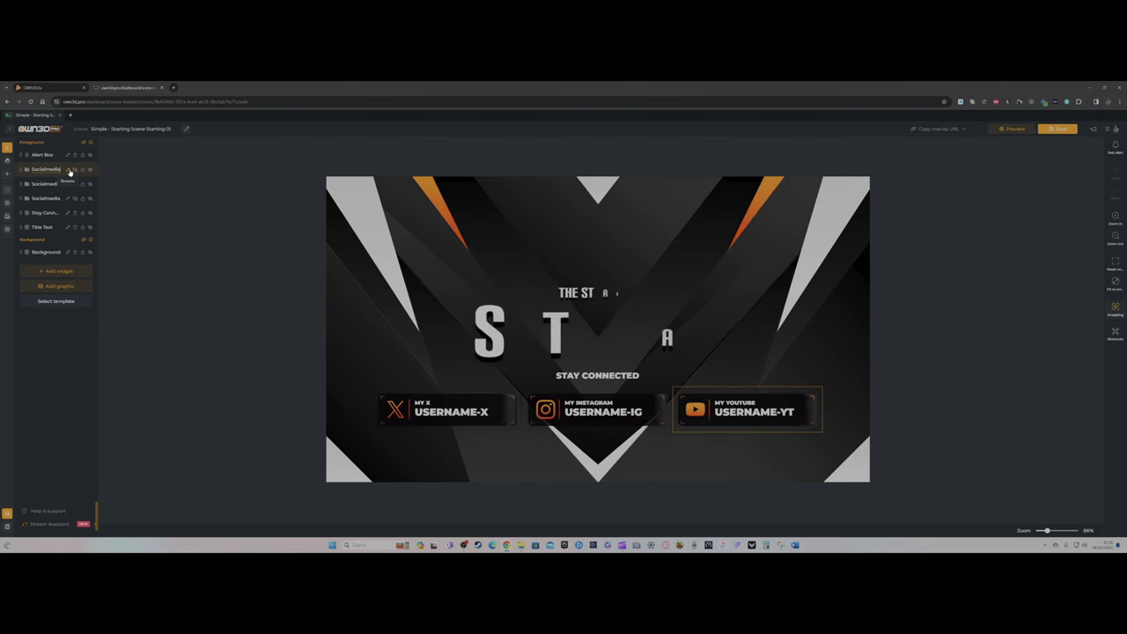
Start renaming the Socialmedia layer, then cancel, keeping the name Socialmedia.
key("BackSpace")
key("BackSpace")
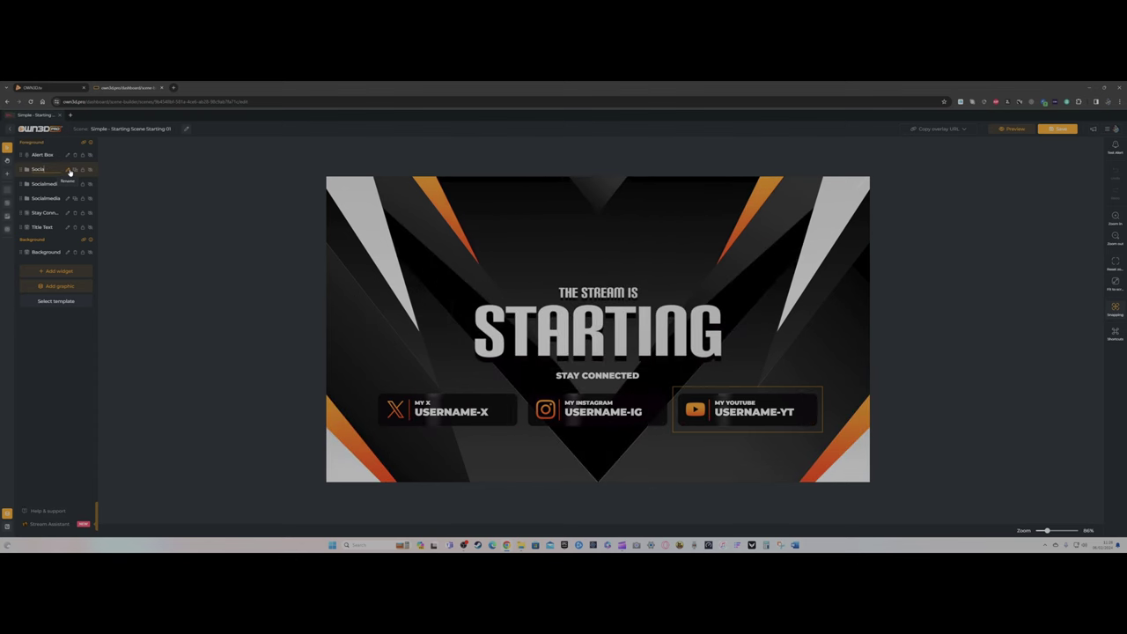
key("BackSpace")
key("BackSpace")
key("BackSpace")
key("BackSpace")
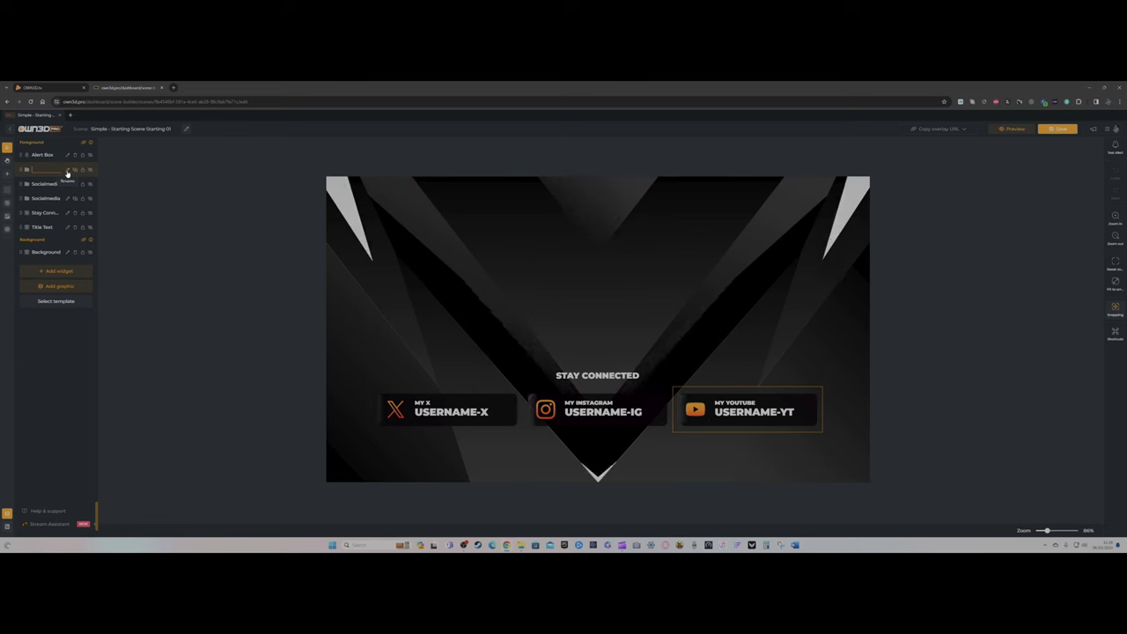
left_click(251, 285)
scroll(251, 284, "up", 2)
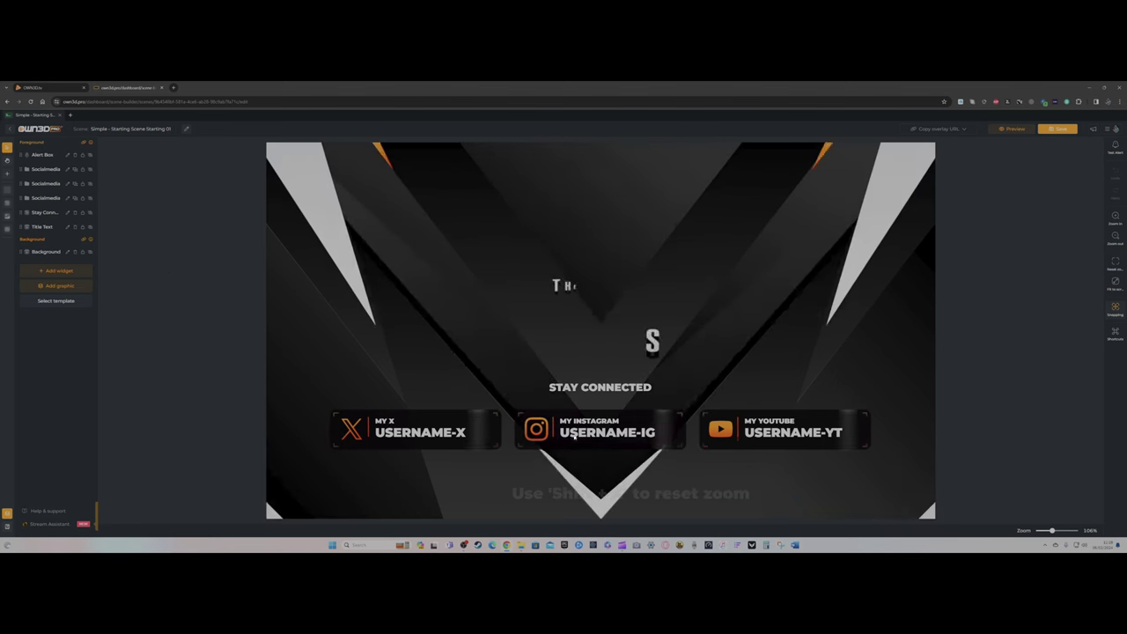
Replace the YouTube box's USERNAME-YT placeholder text with the streamer's channel name.
left_click(38, 170)
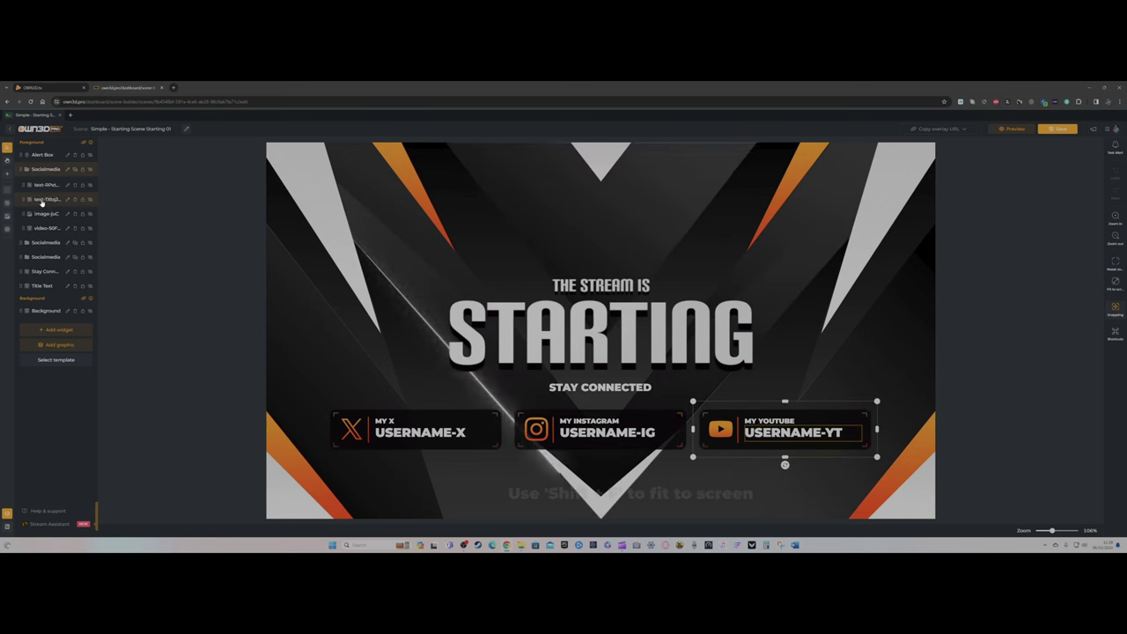
left_click(41, 200)
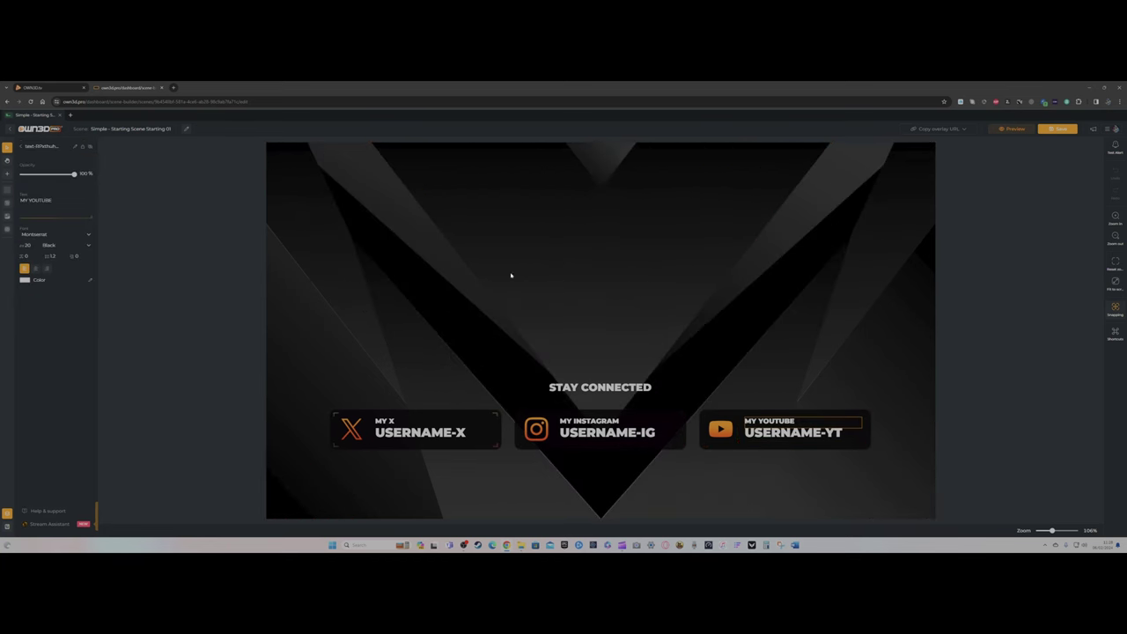
left_click(9, 148)
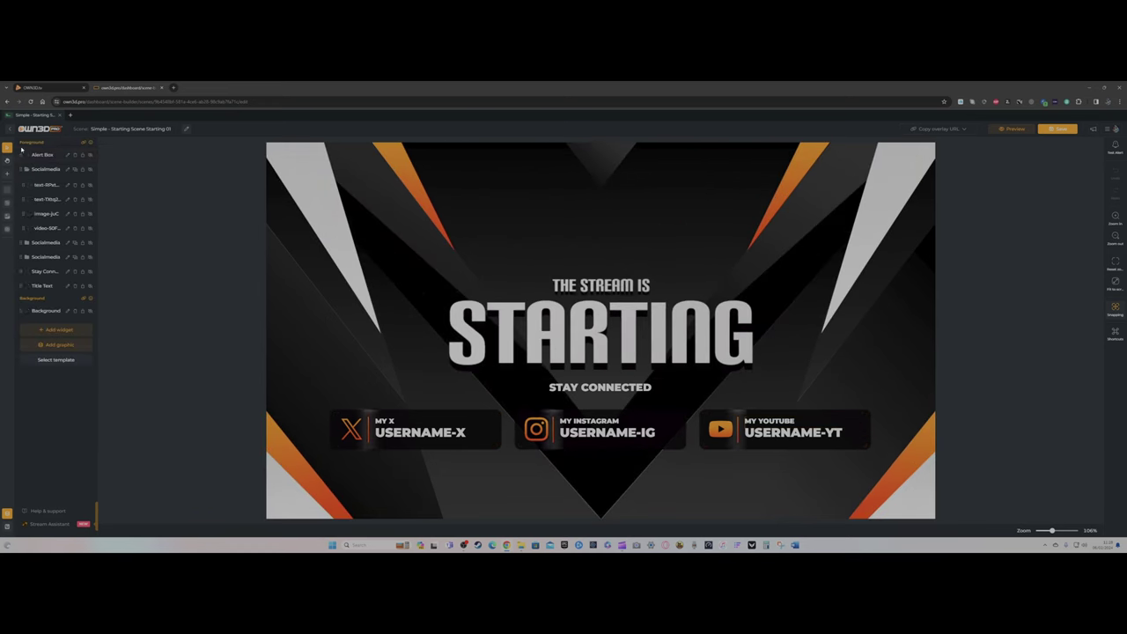
left_click(49, 199)
triple_click(51, 199)
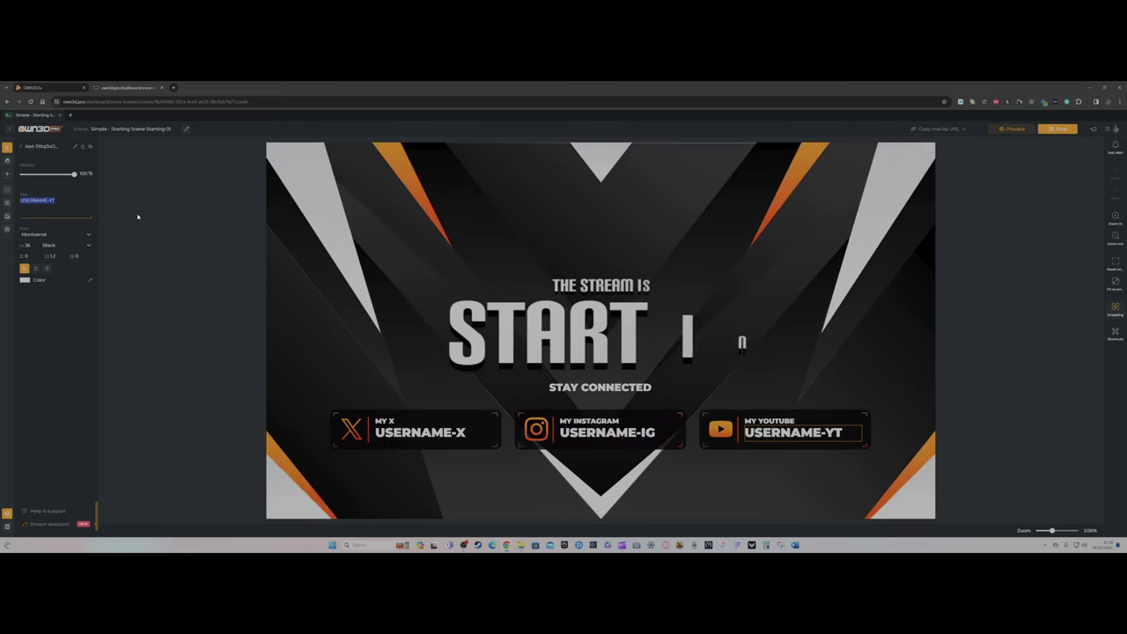
type("Whurbere")
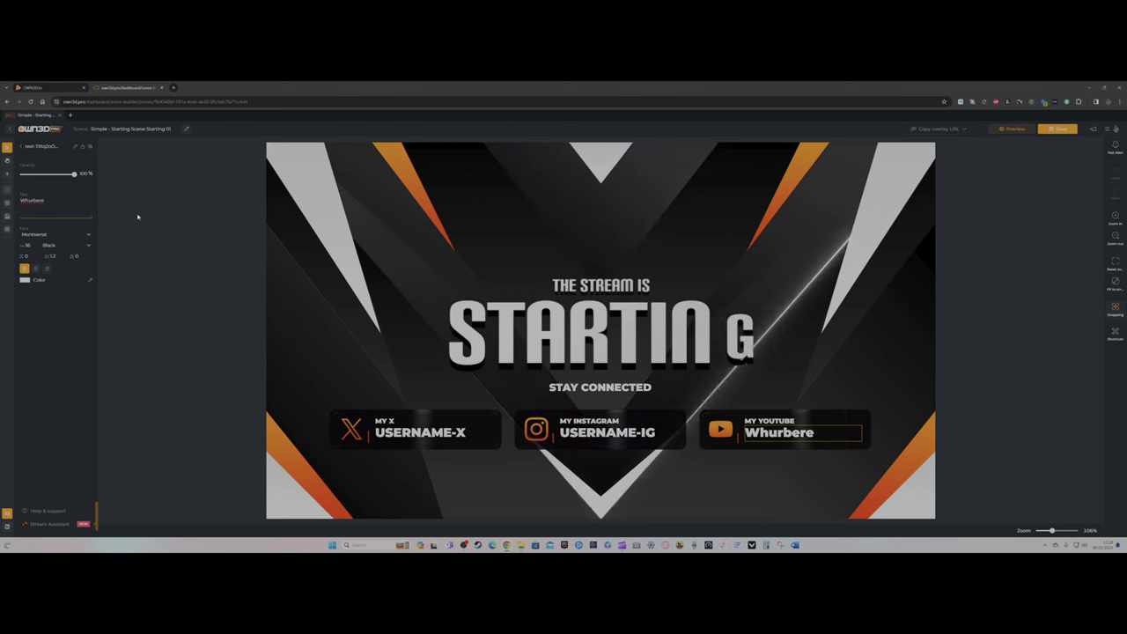
left_click(21, 147)
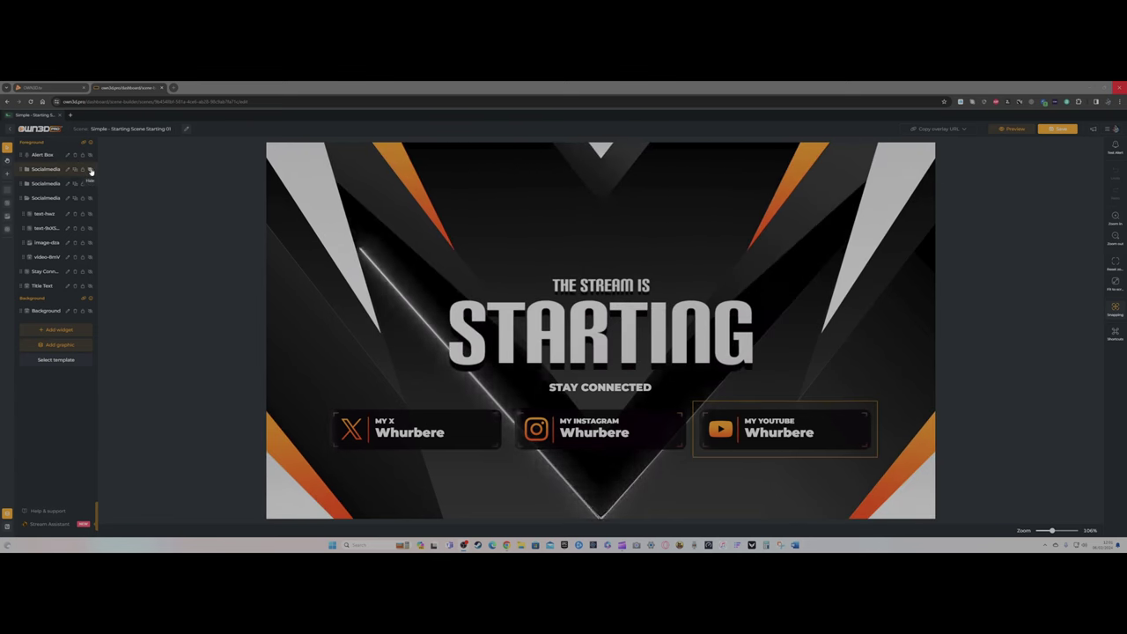
Hide the Instagram social box and copy the overlay URL as the Complete scene.
left_click(86, 183)
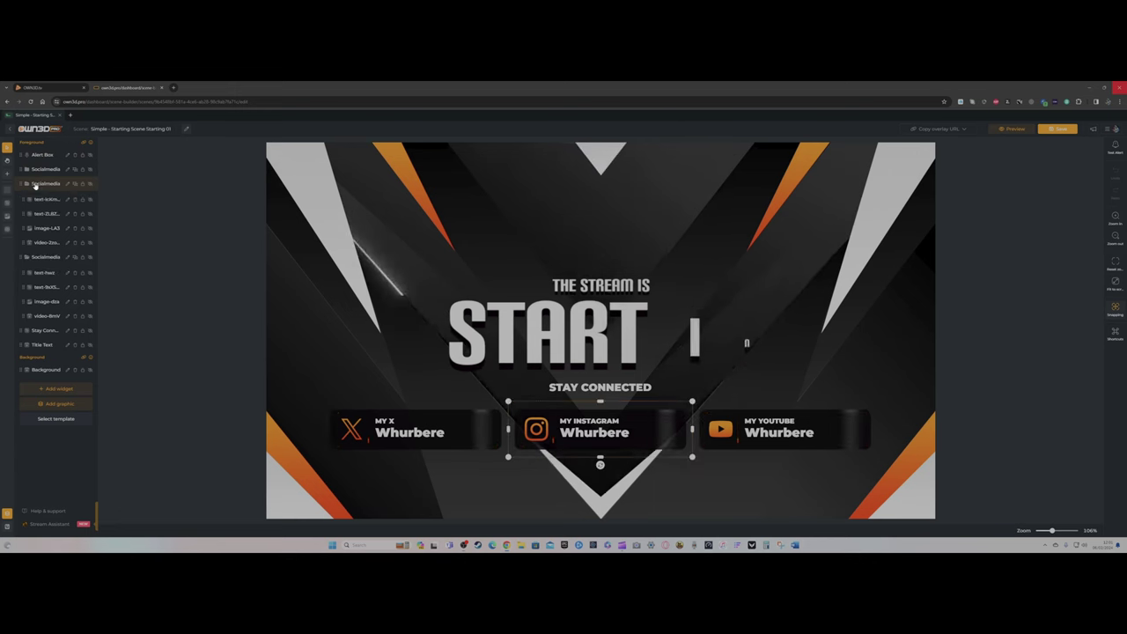
left_click(41, 199)
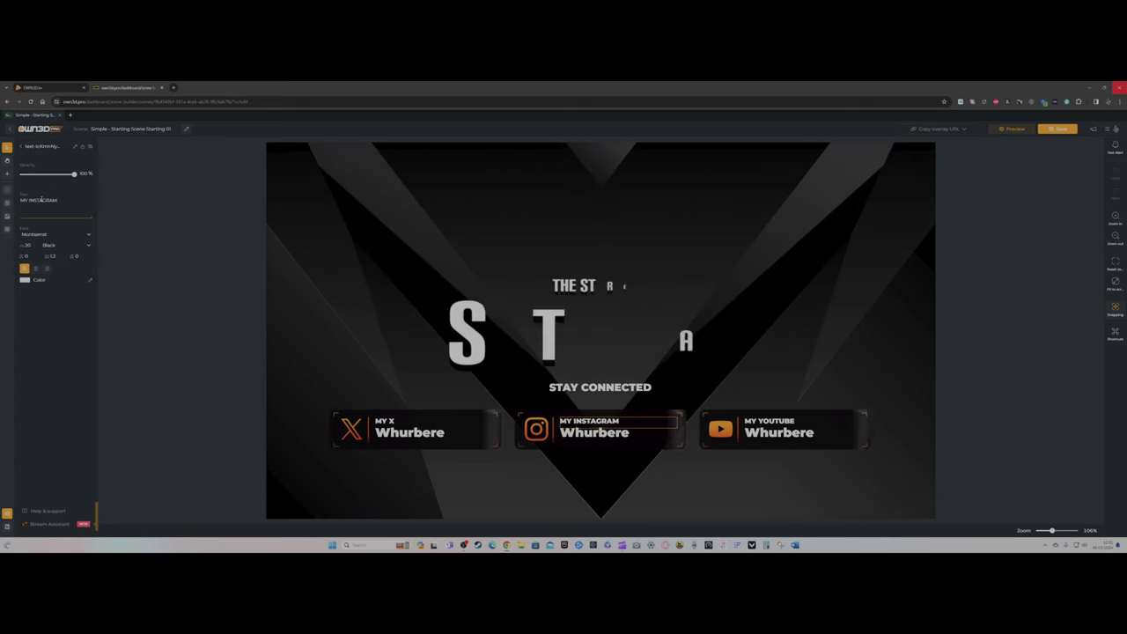
left_click(21, 148)
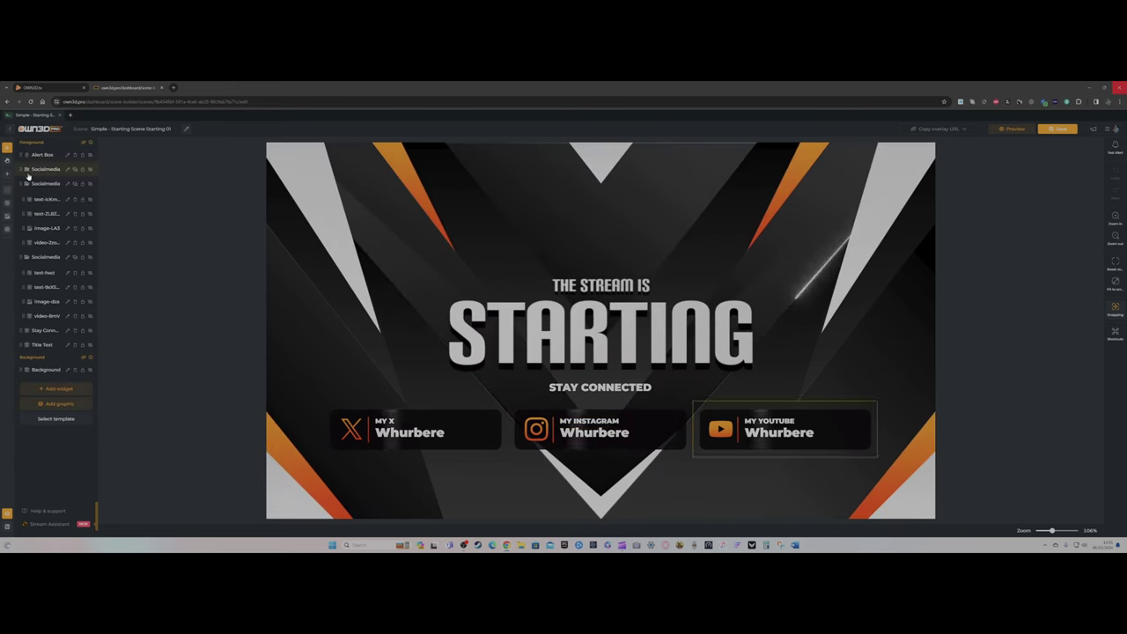
left_click(89, 184)
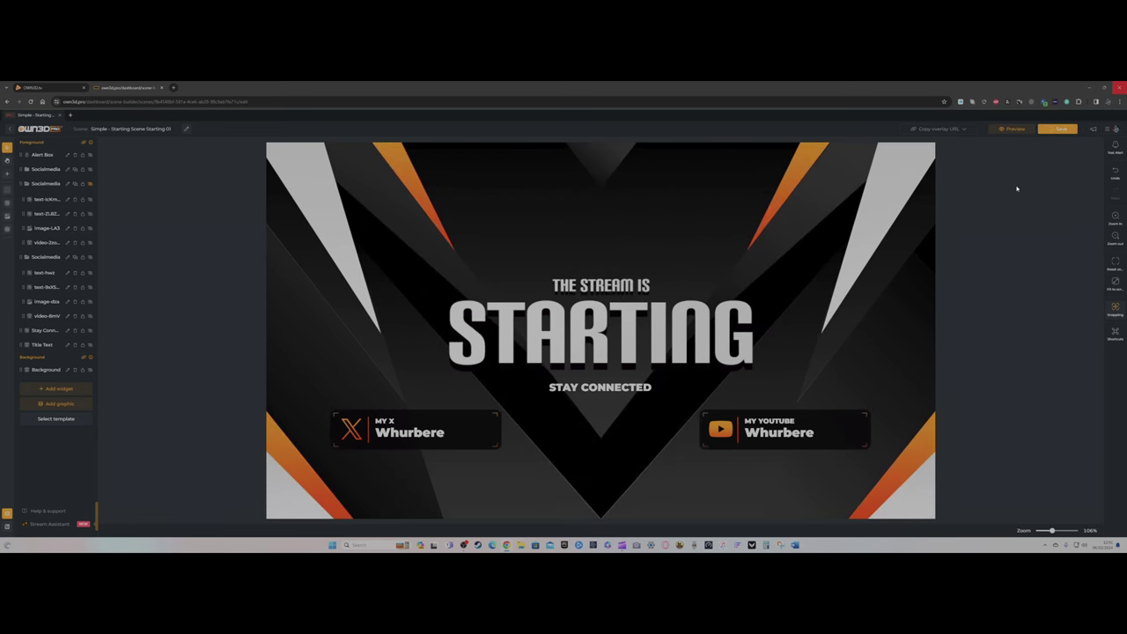
left_click(956, 128)
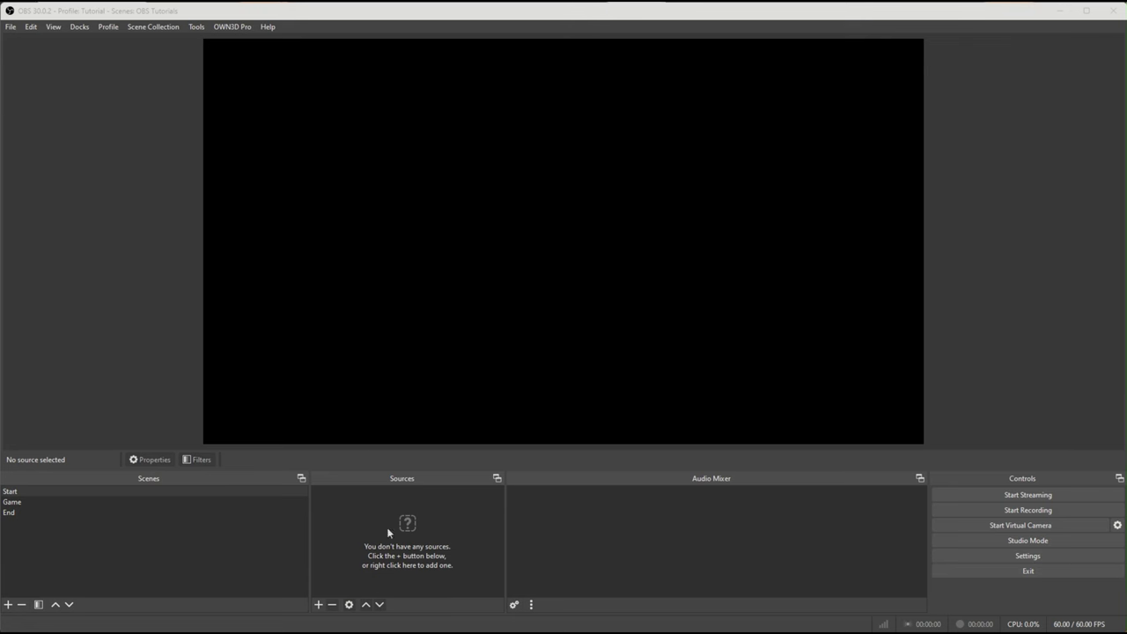
Select the Start scene and create a Browser source named Starting Screen.
left_click(15, 504)
left_click(12, 512)
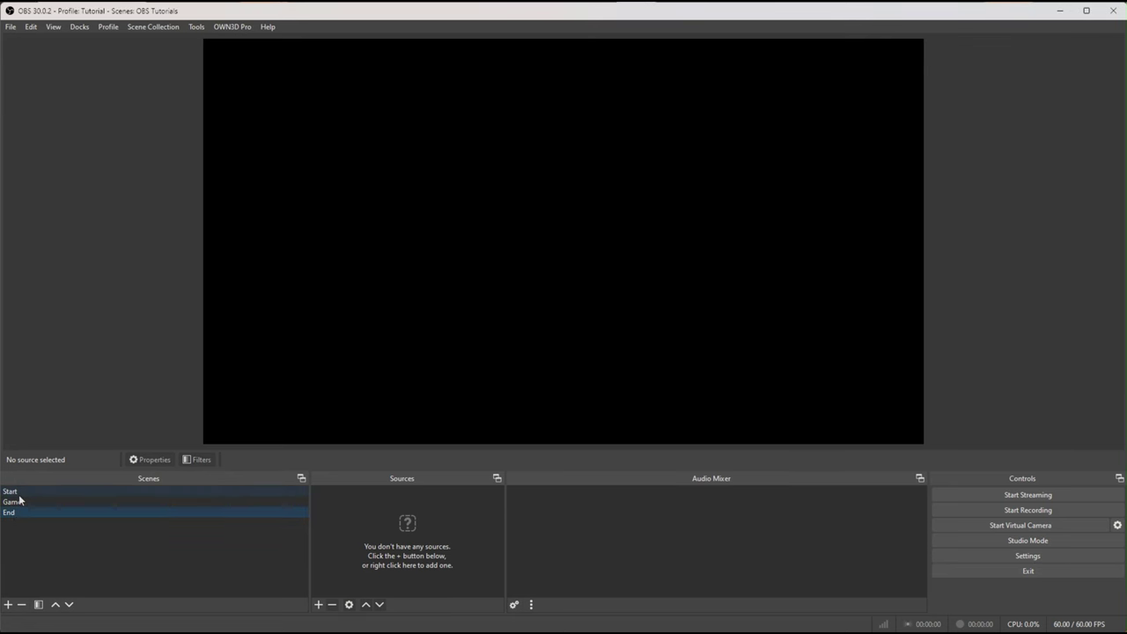
left_click(19, 494)
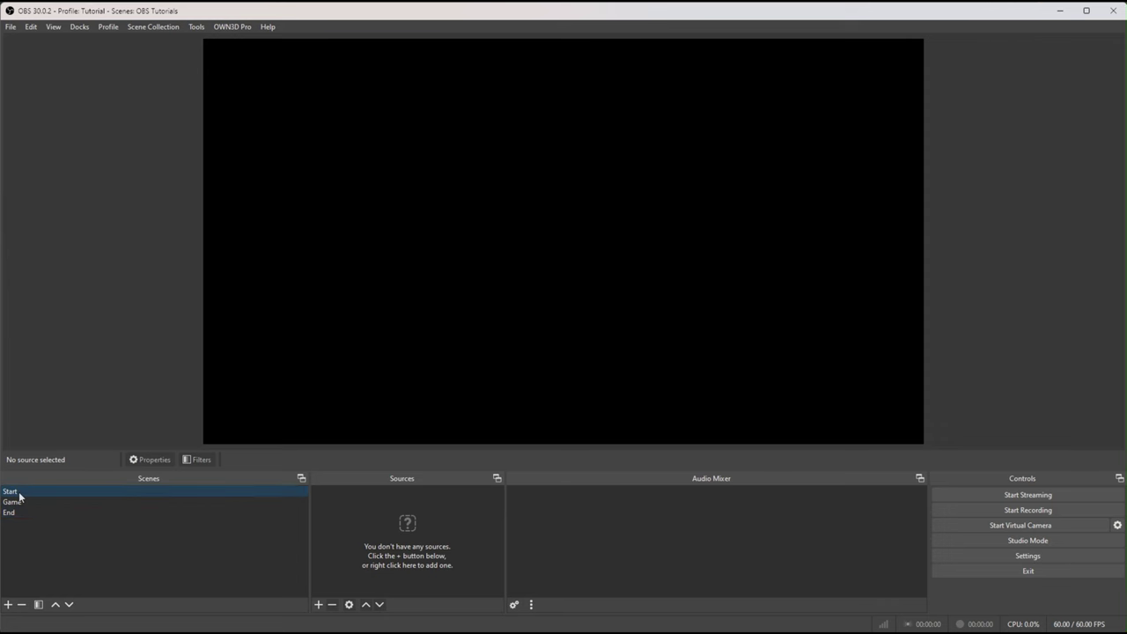
right_click(430, 494)
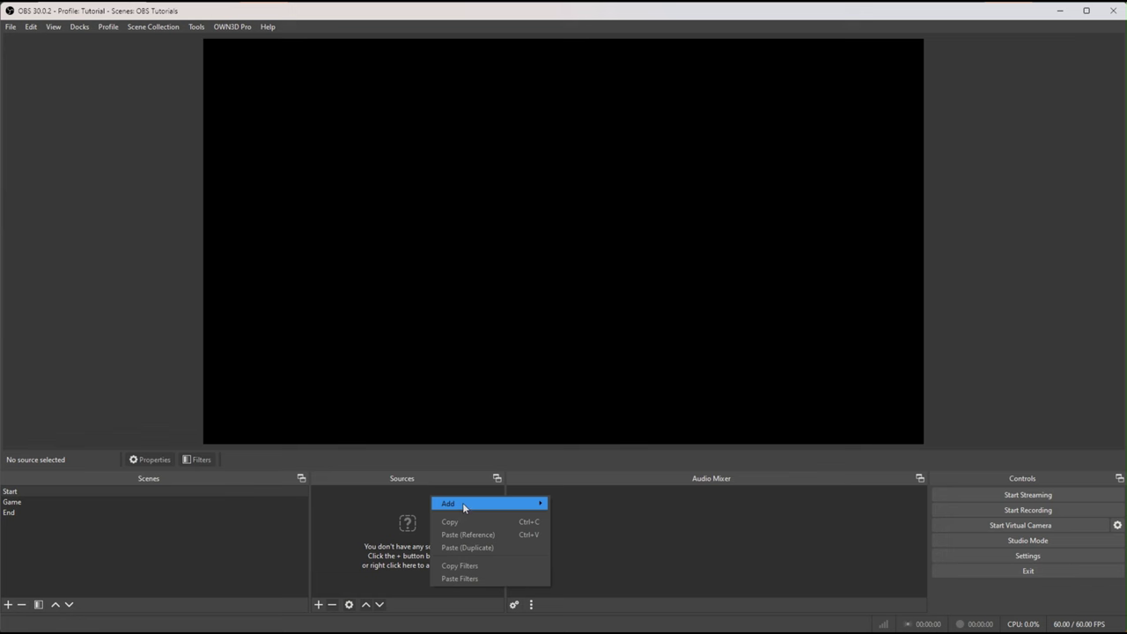
mouse_move(463, 502)
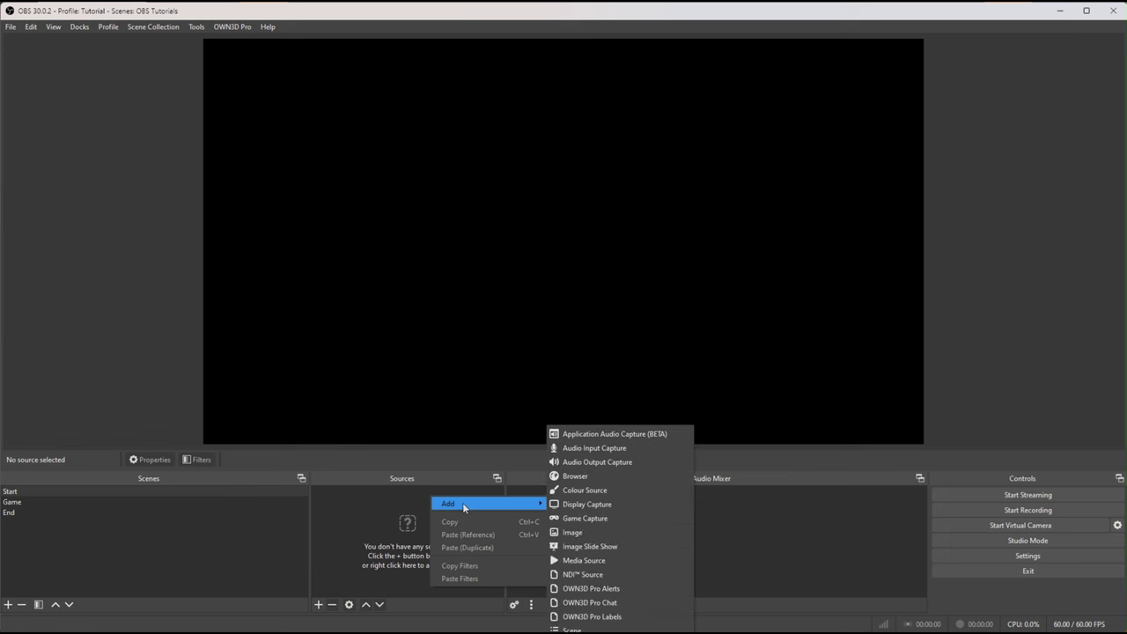
left_click(630, 476)
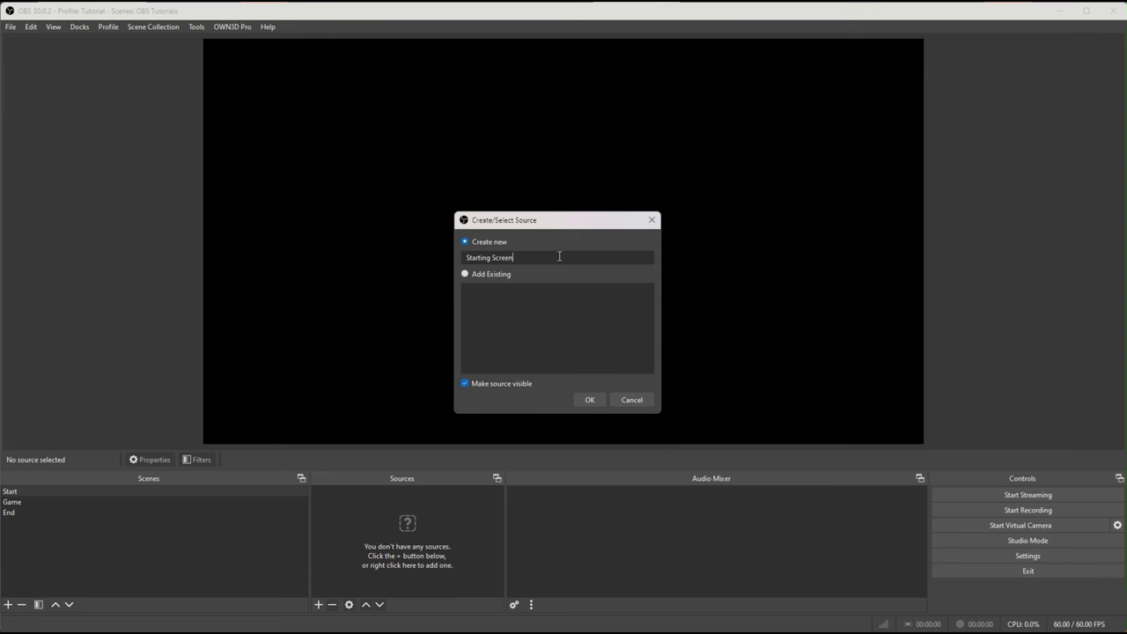
left_click(590, 400)
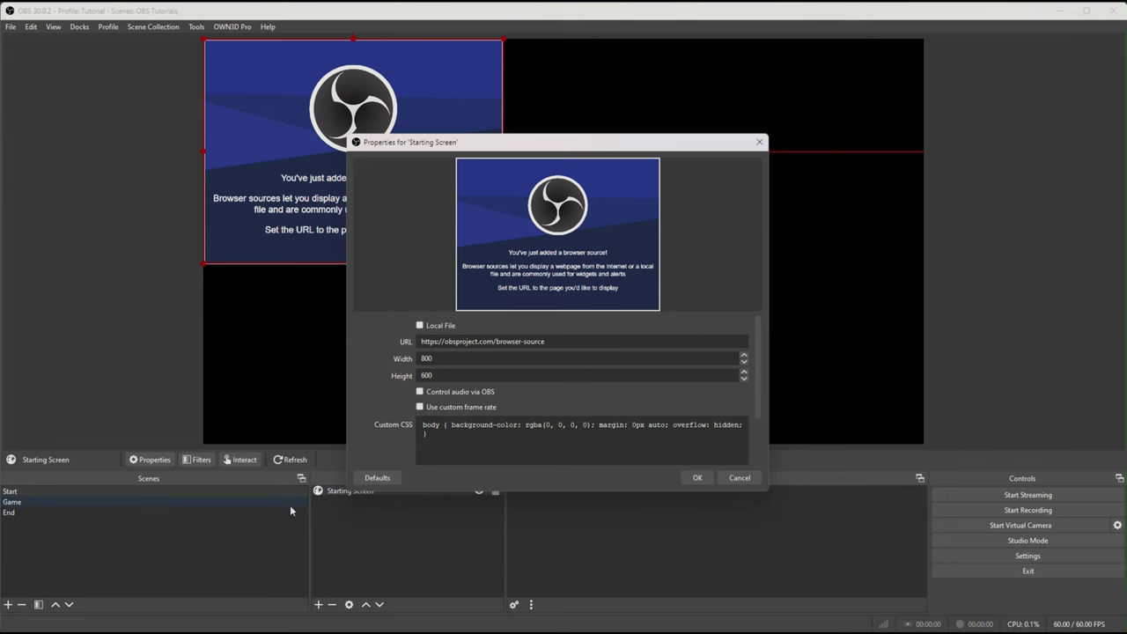
Paste the OWN3D overlay URL into Starting Screen and size it 1920×1080.
right_click(427, 340)
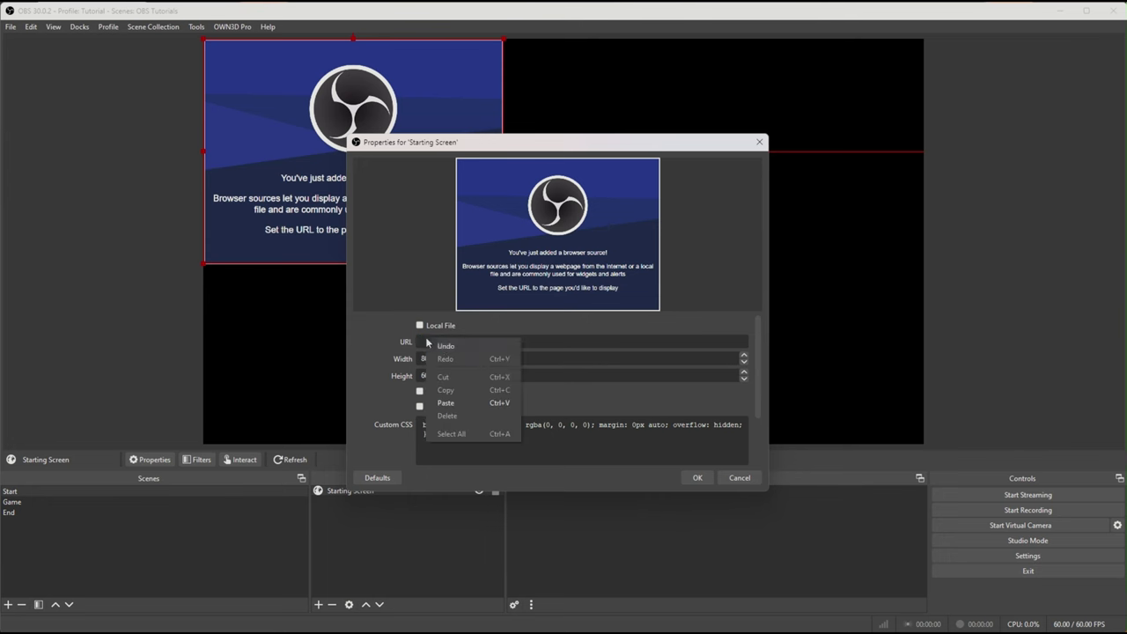
left_click(453, 402)
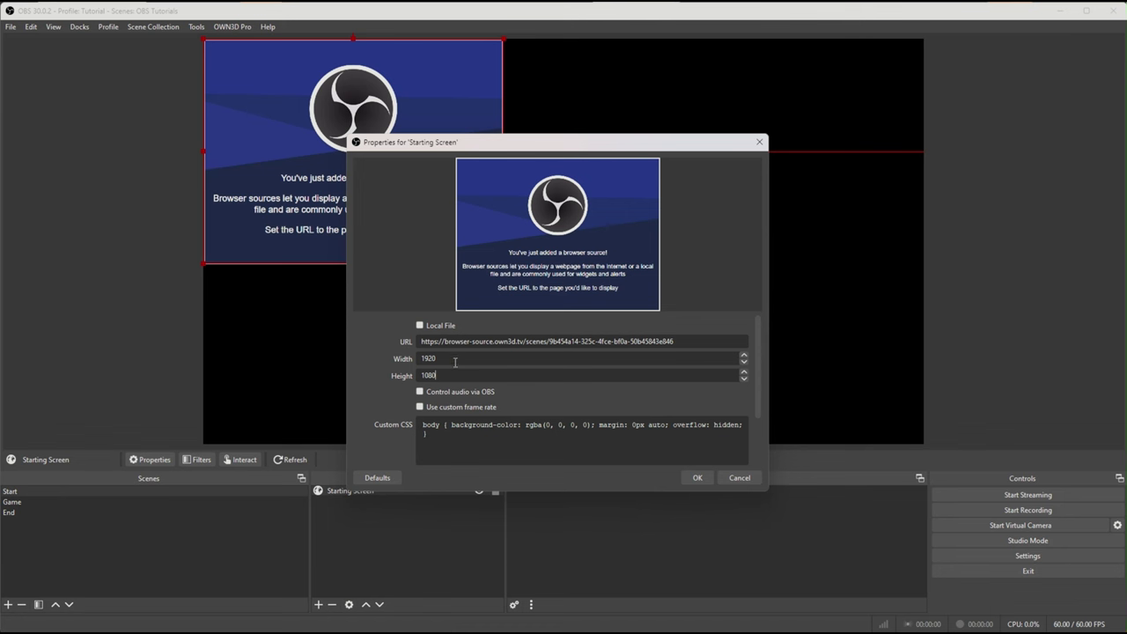
left_click(700, 480)
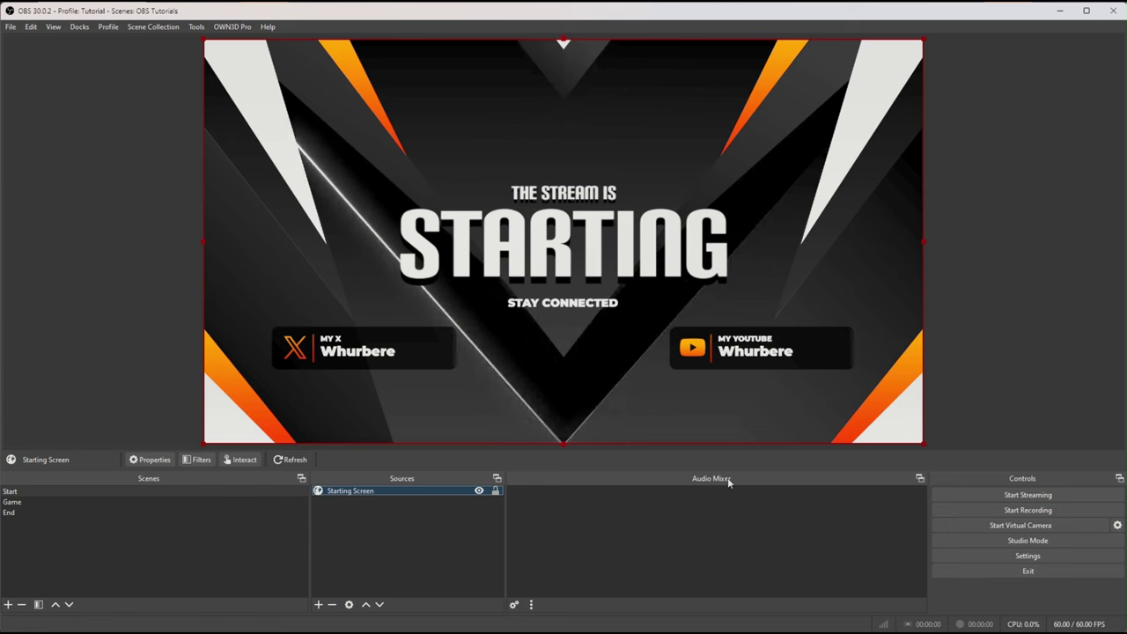
Set the Desktop Audio device to Default in the Audio settings and save.
left_click(988, 556)
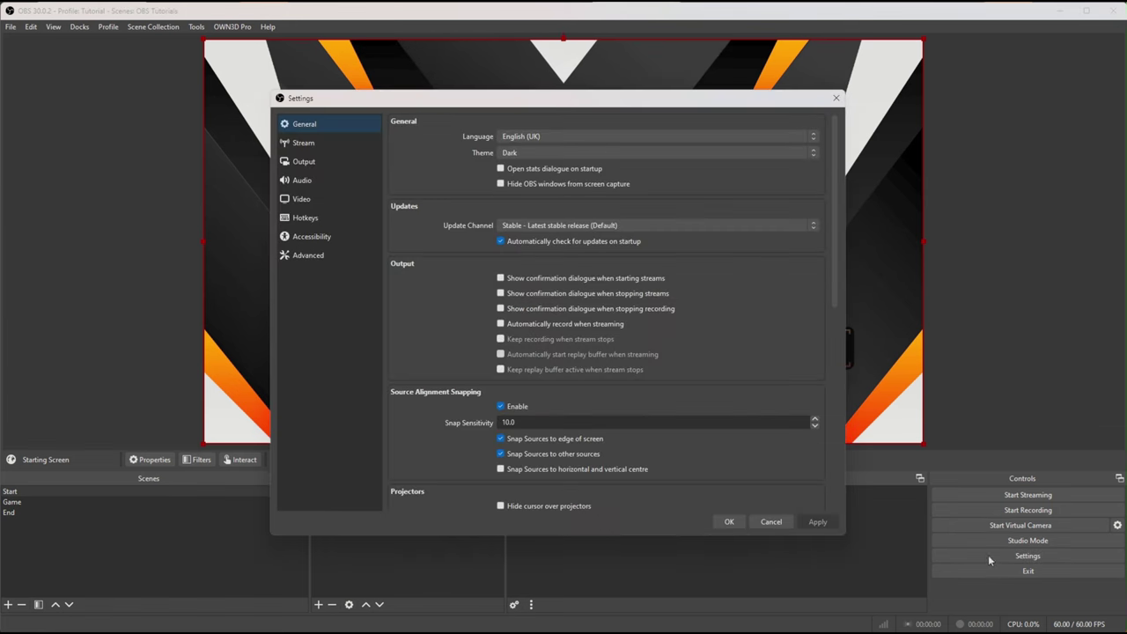
left_click(304, 180)
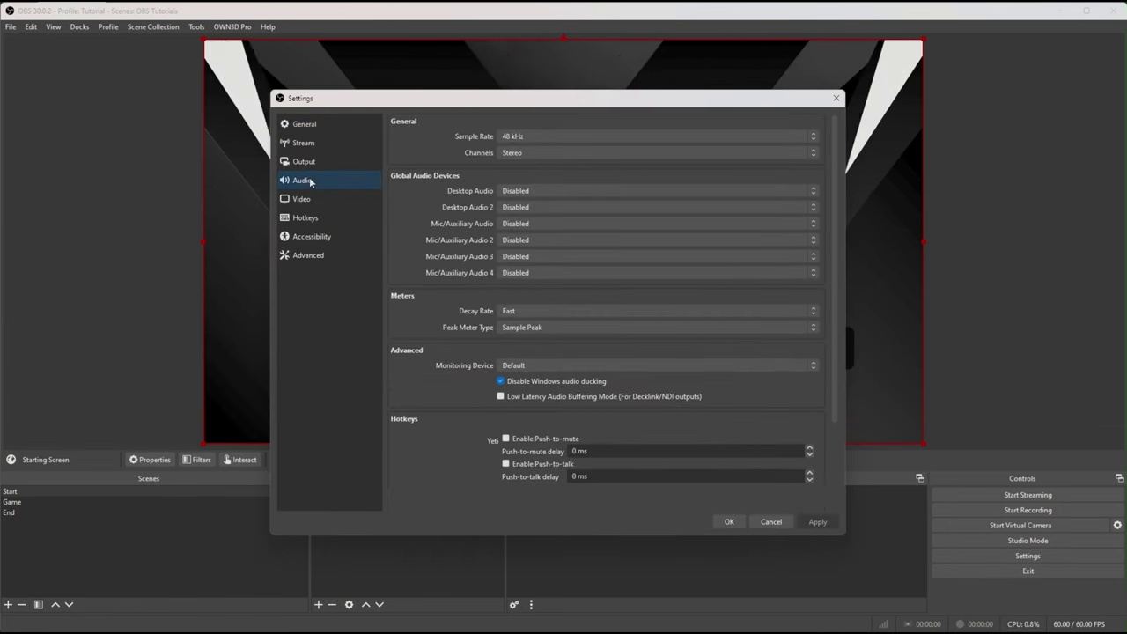
left_click(521, 196)
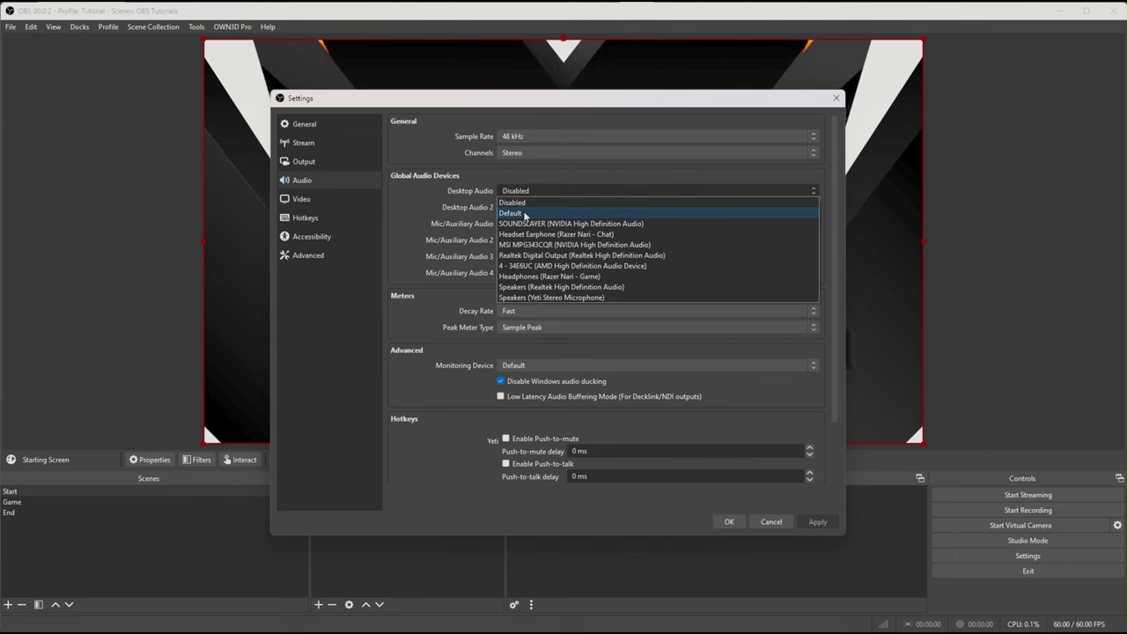
left_click(523, 214)
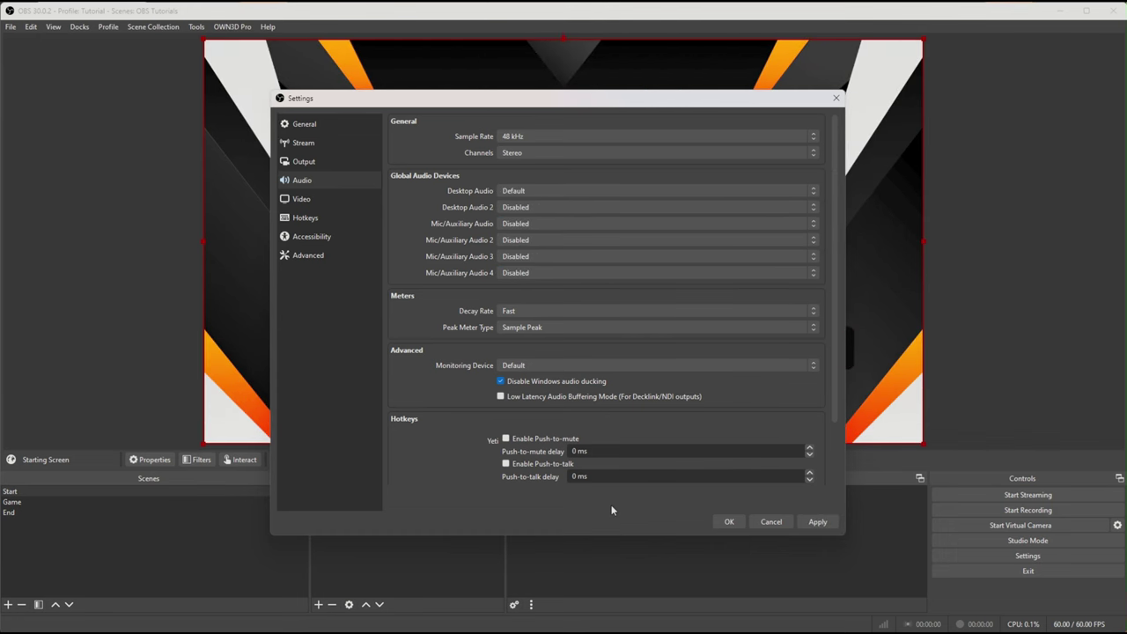
left_click(818, 523)
left_click(728, 522)
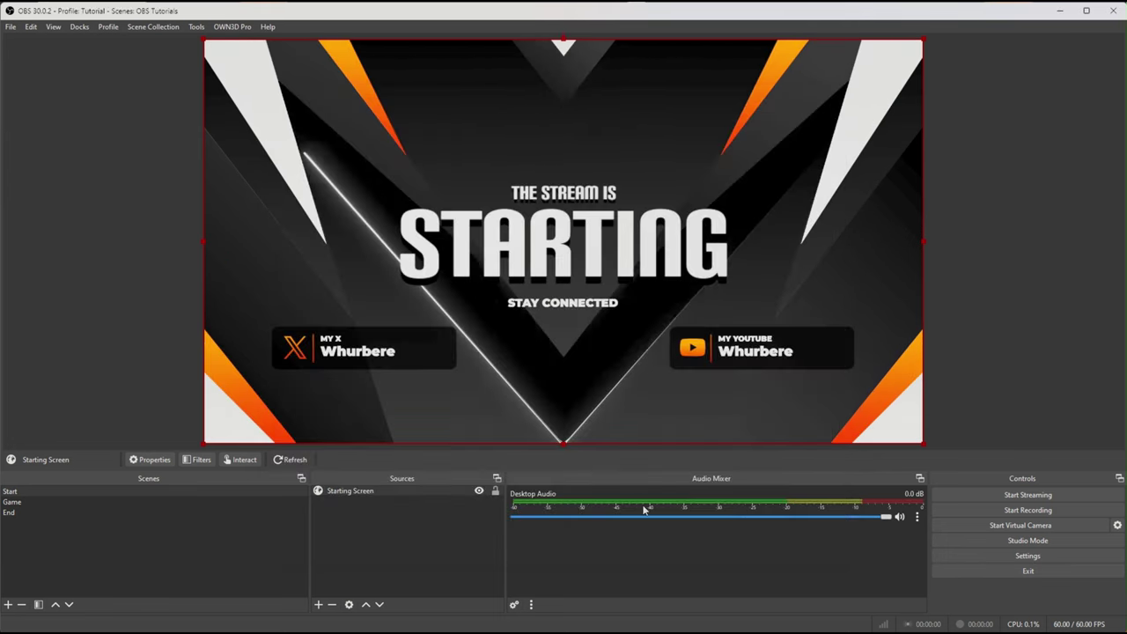
Paste the Gaming Screen overlay source into the Game scene with Ctrl+V.
left_click(47, 502)
left_click(42, 515)
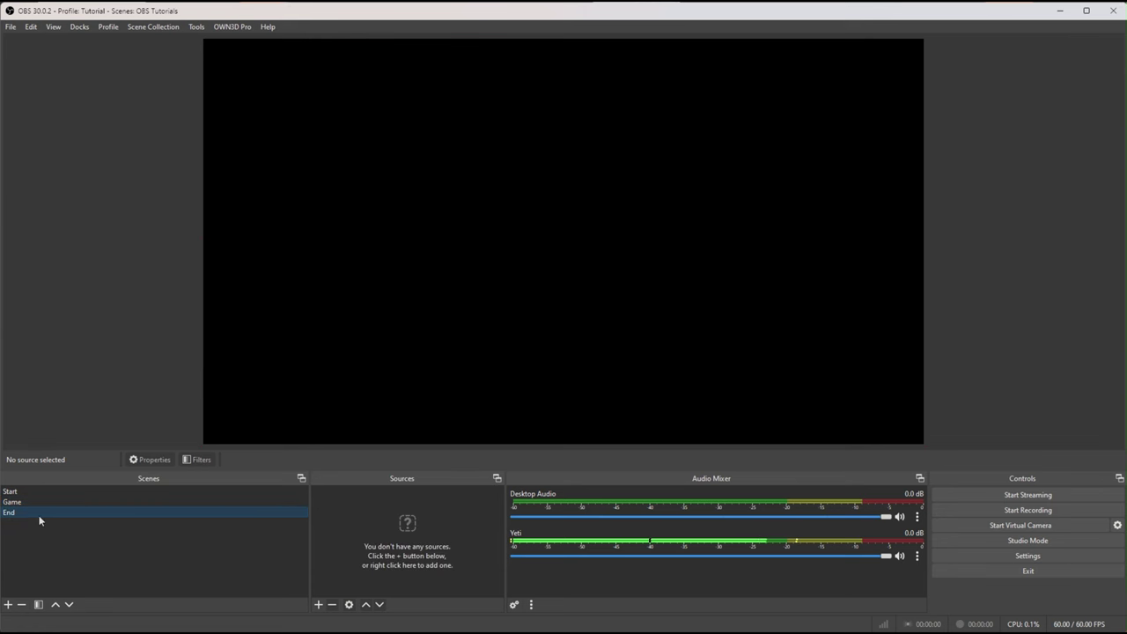
left_click(42, 503)
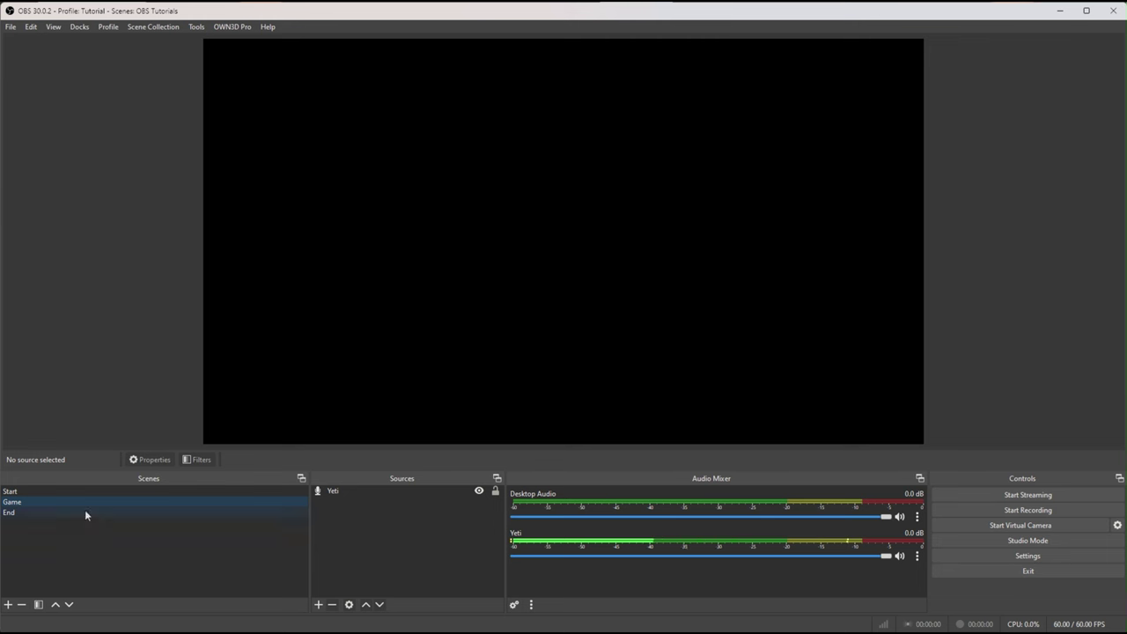
key("ctrl+v")
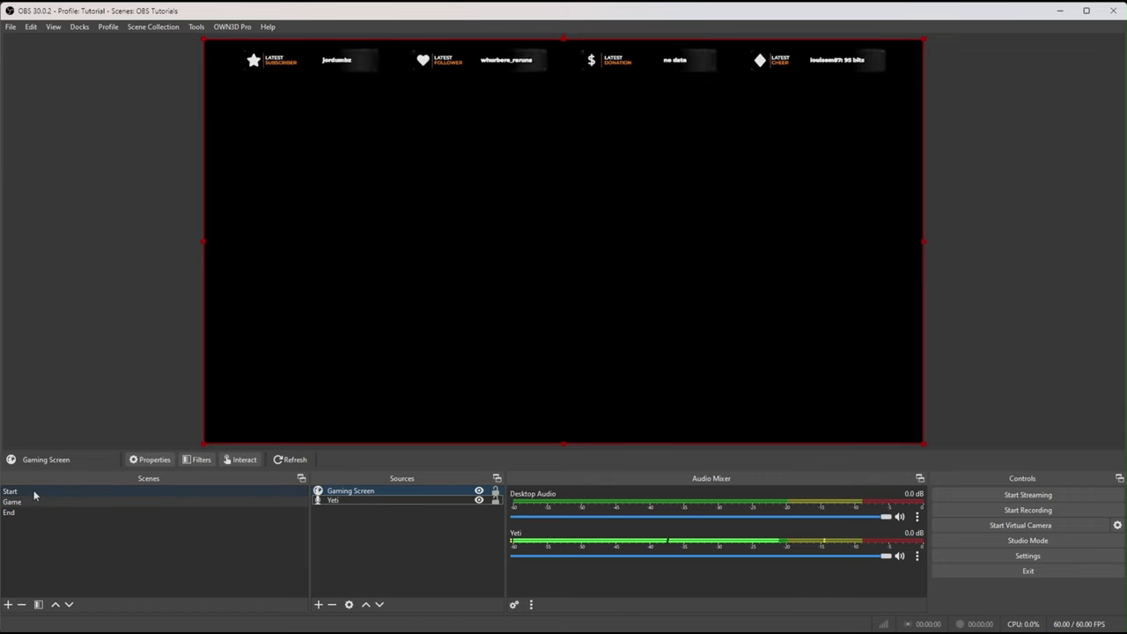
Preview the Start, Game and End scenes to confirm each shows its overlay.
left_click(35, 491)
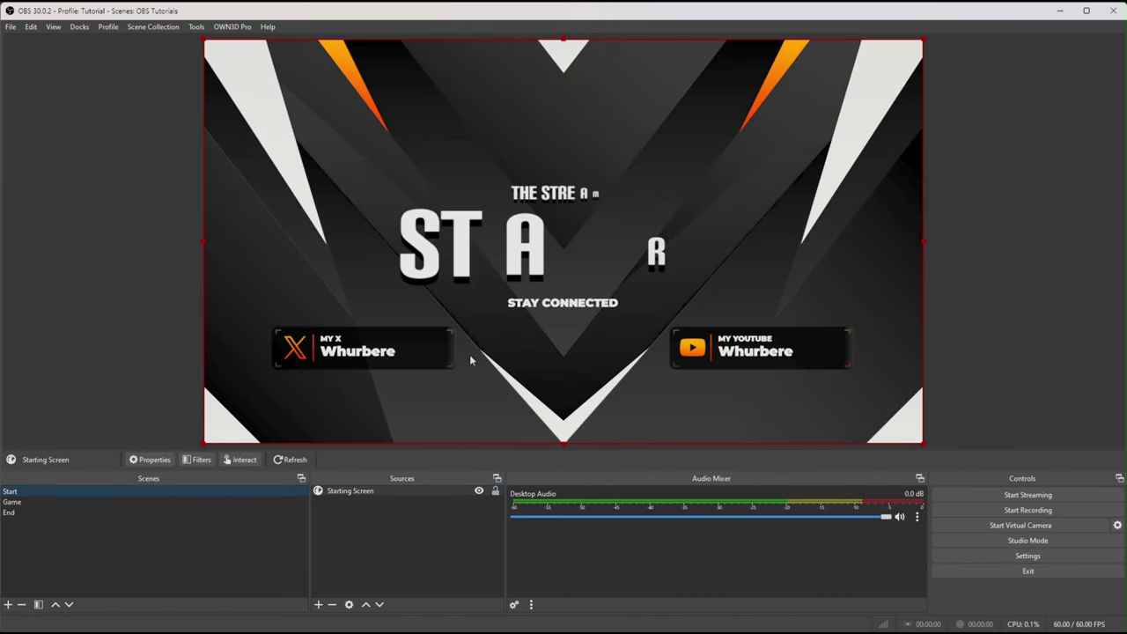
left_click(13, 502)
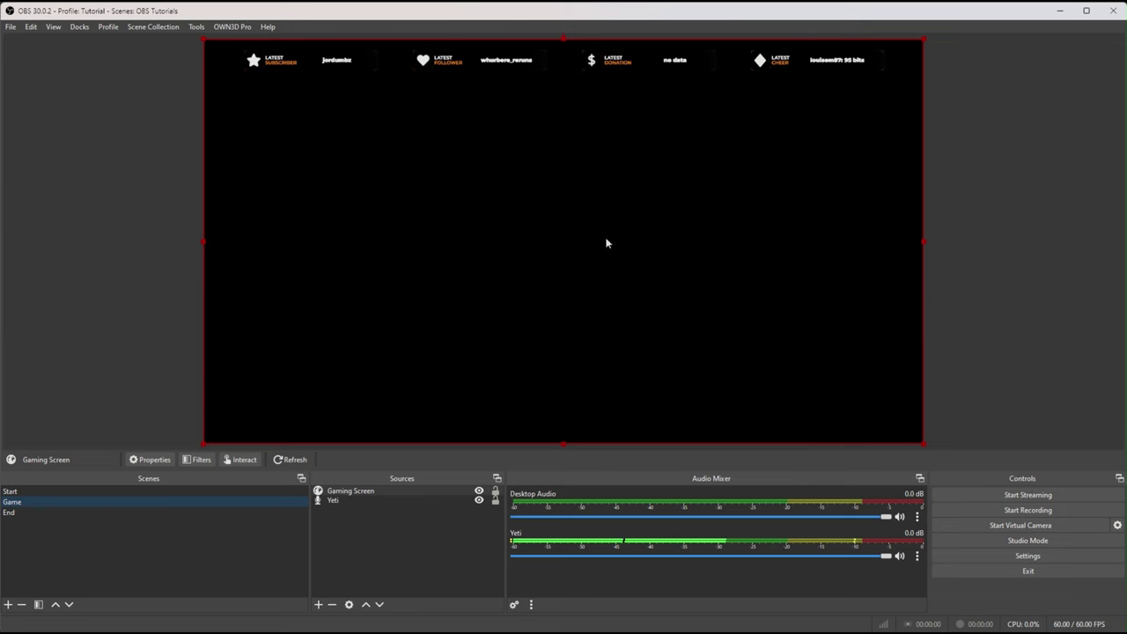
left_click(16, 512)
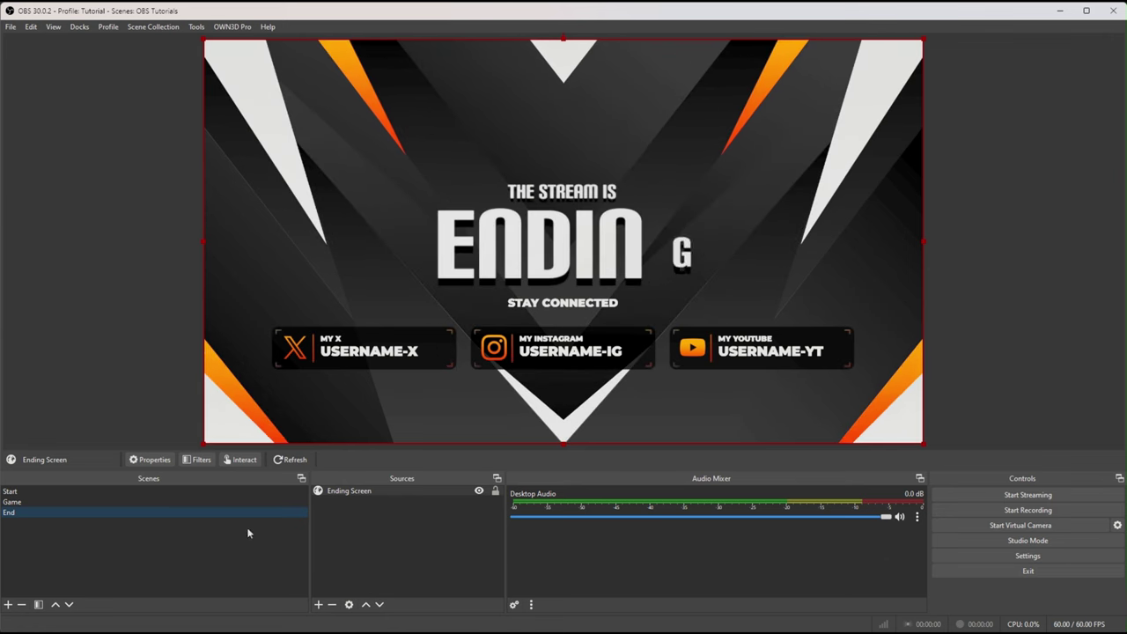
left_click(53, 502)
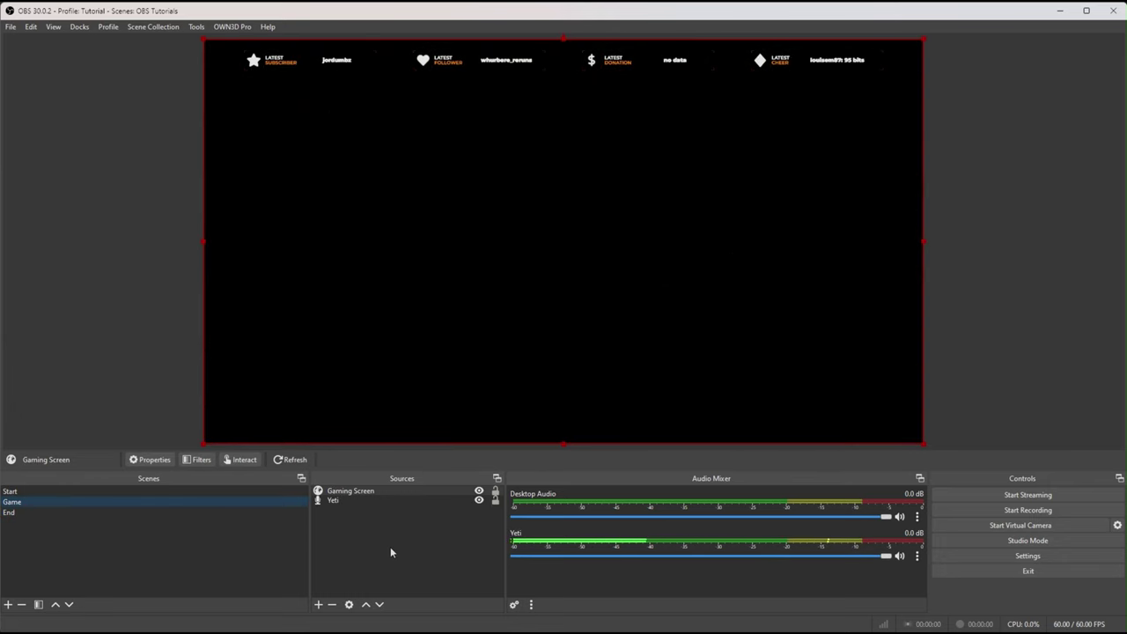
Add a Game Capture source to the Game scene.
right_click(414, 531)
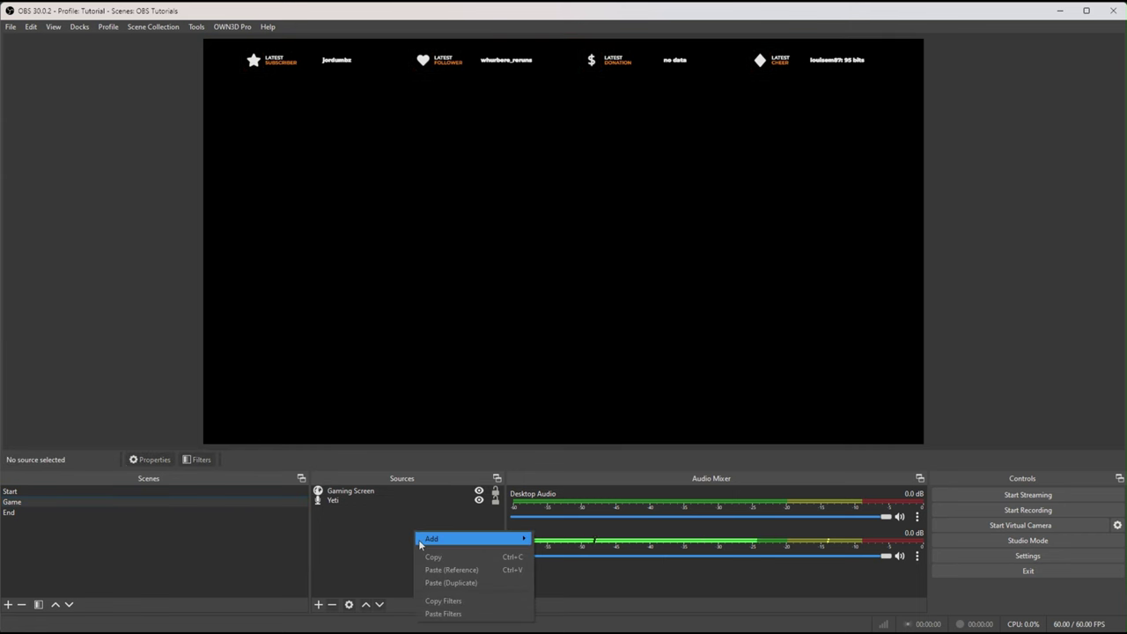
mouse_move(423, 540)
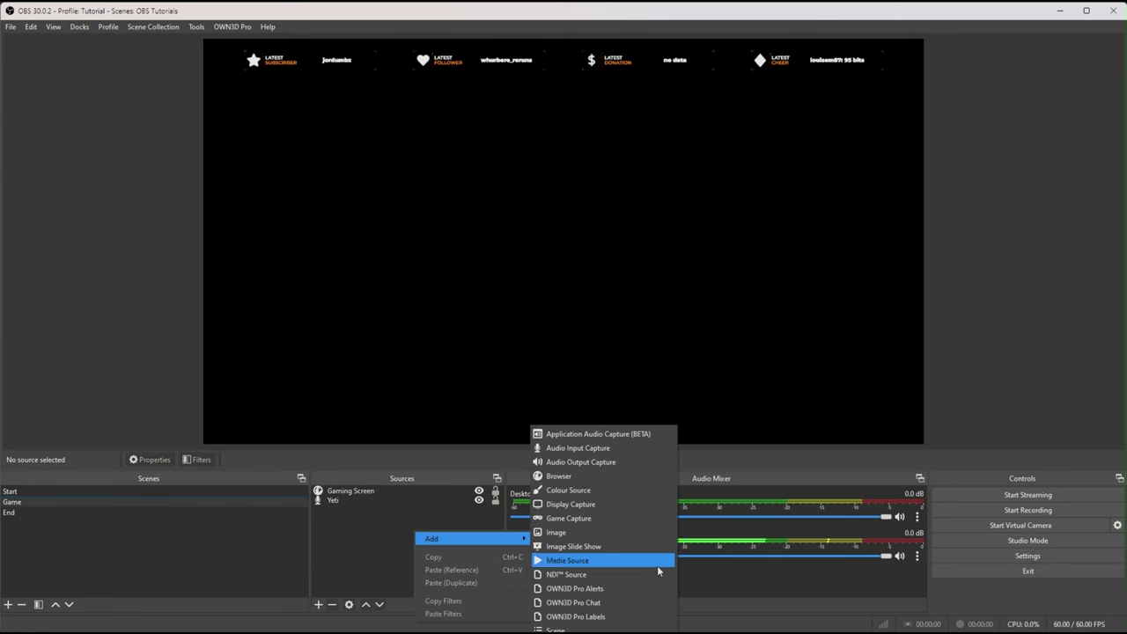
left_click(599, 519)
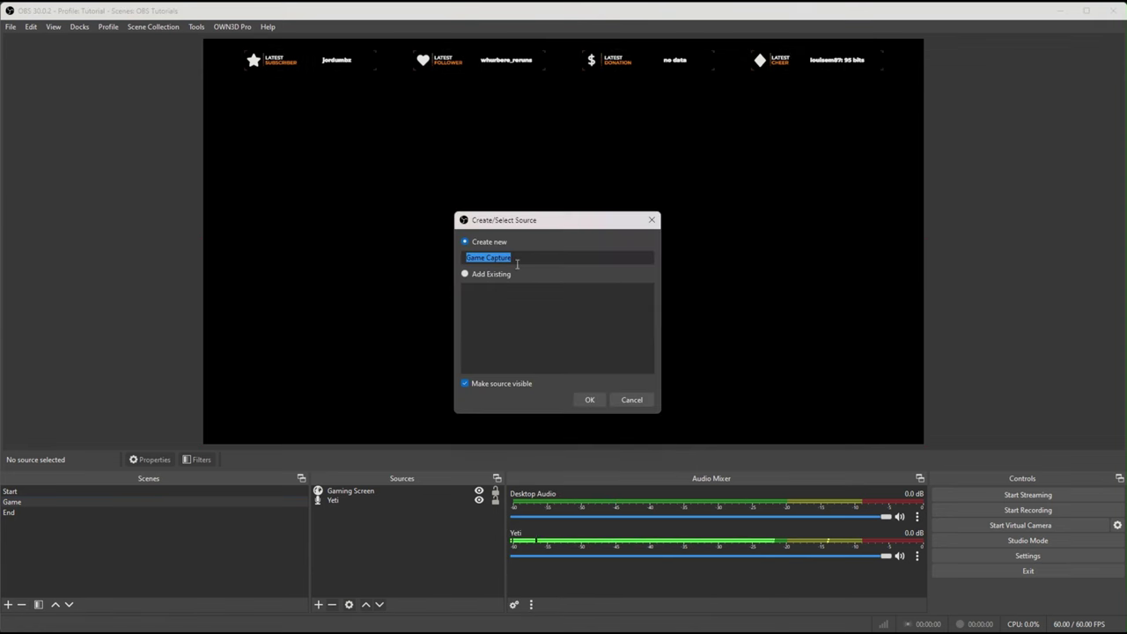
left_click(589, 401)
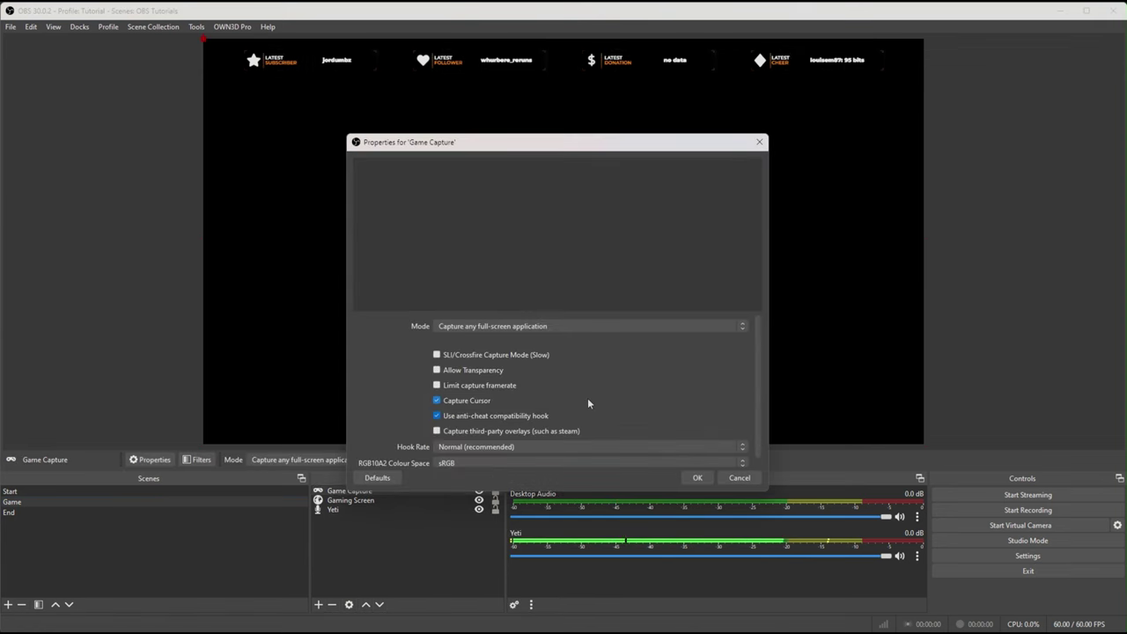
Set the Game Capture mode to 'Capture any full-screen application' and confirm.
left_click(547, 326)
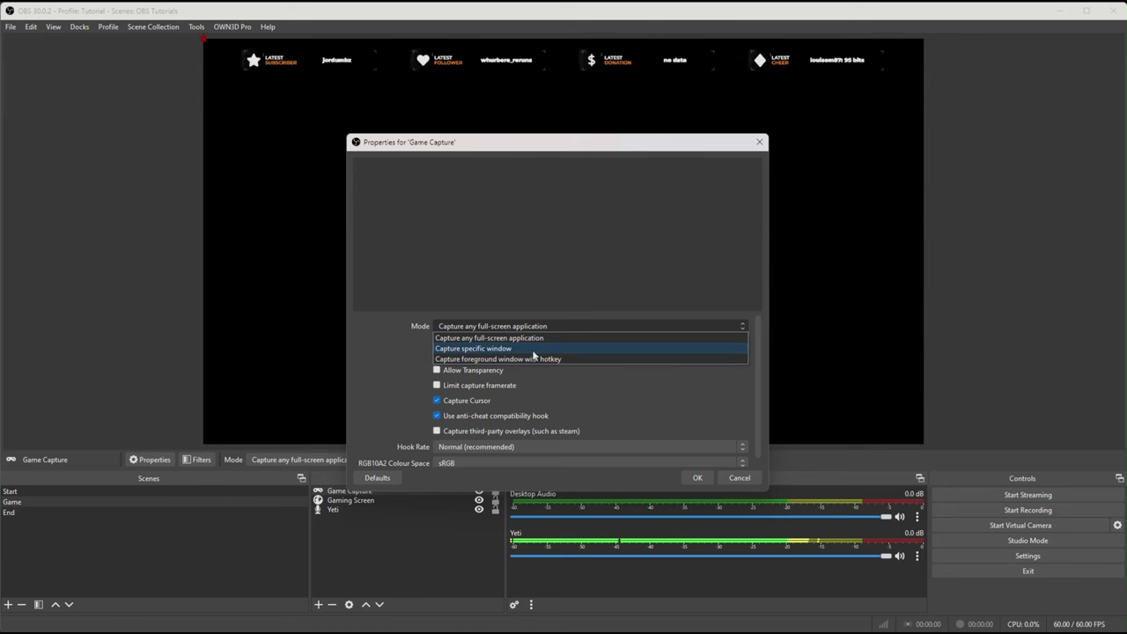
left_click(534, 351)
left_click(502, 342)
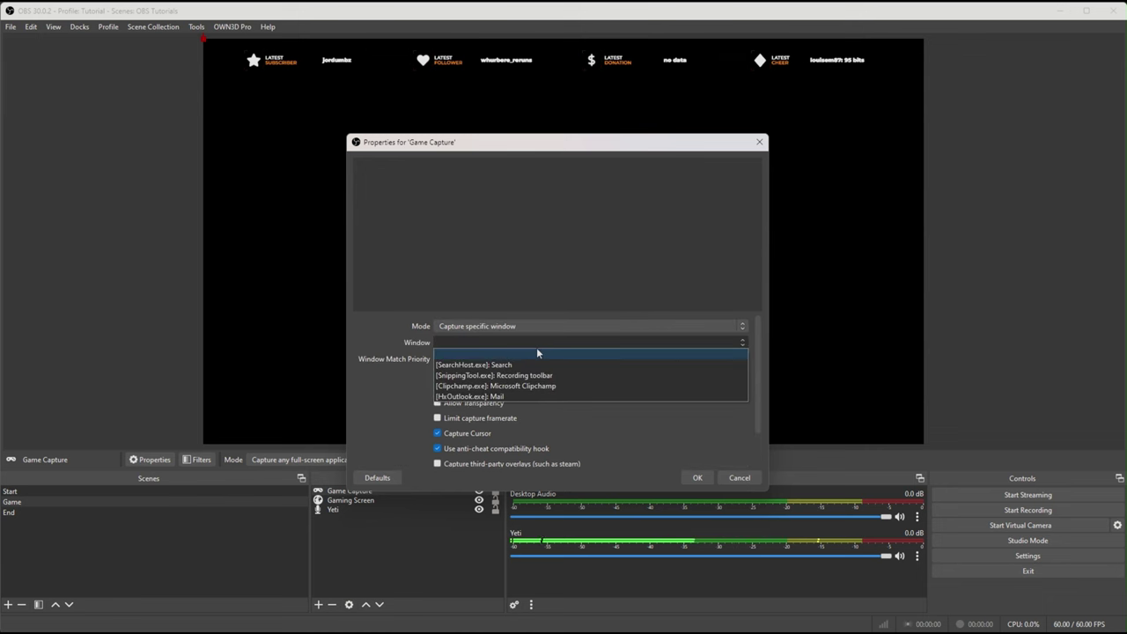
left_click(397, 344)
left_click(503, 328)
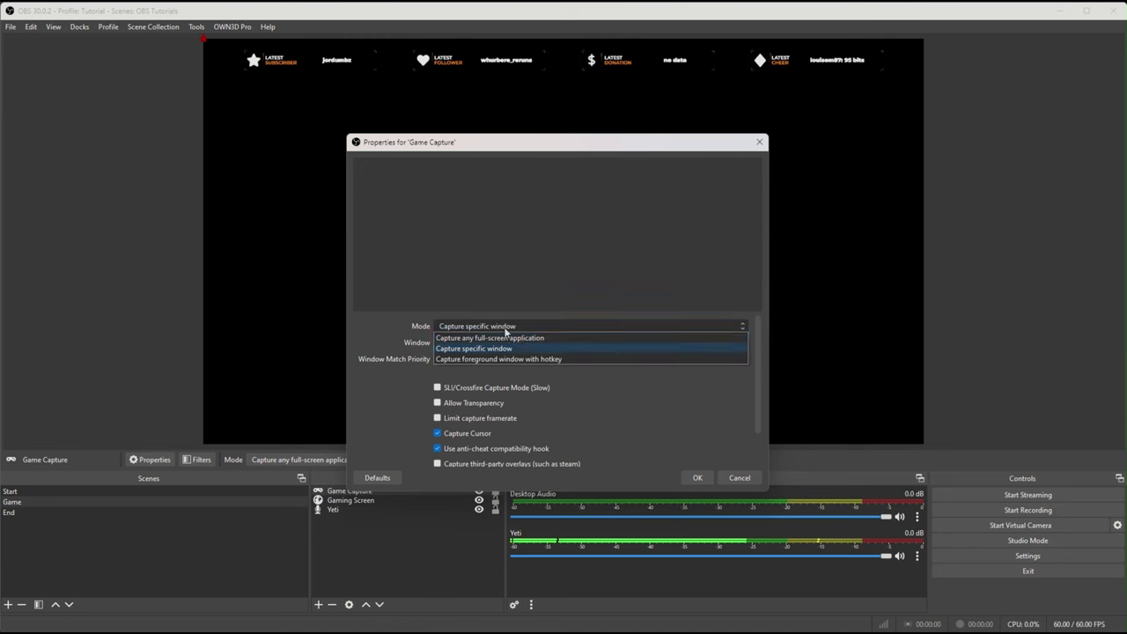
left_click(527, 338)
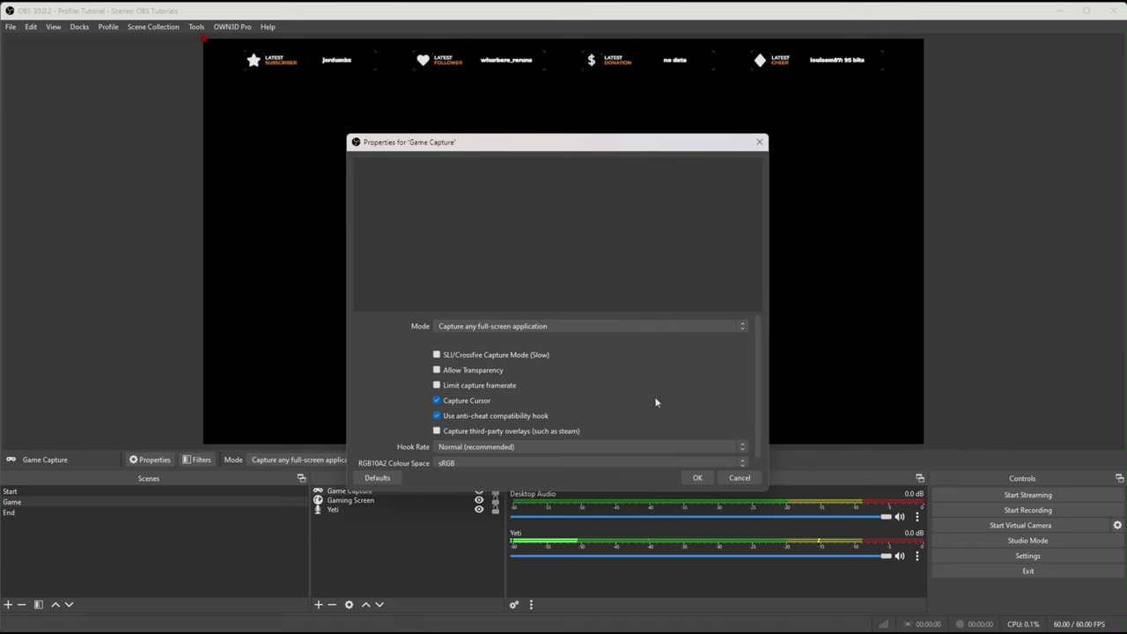
left_click(698, 477)
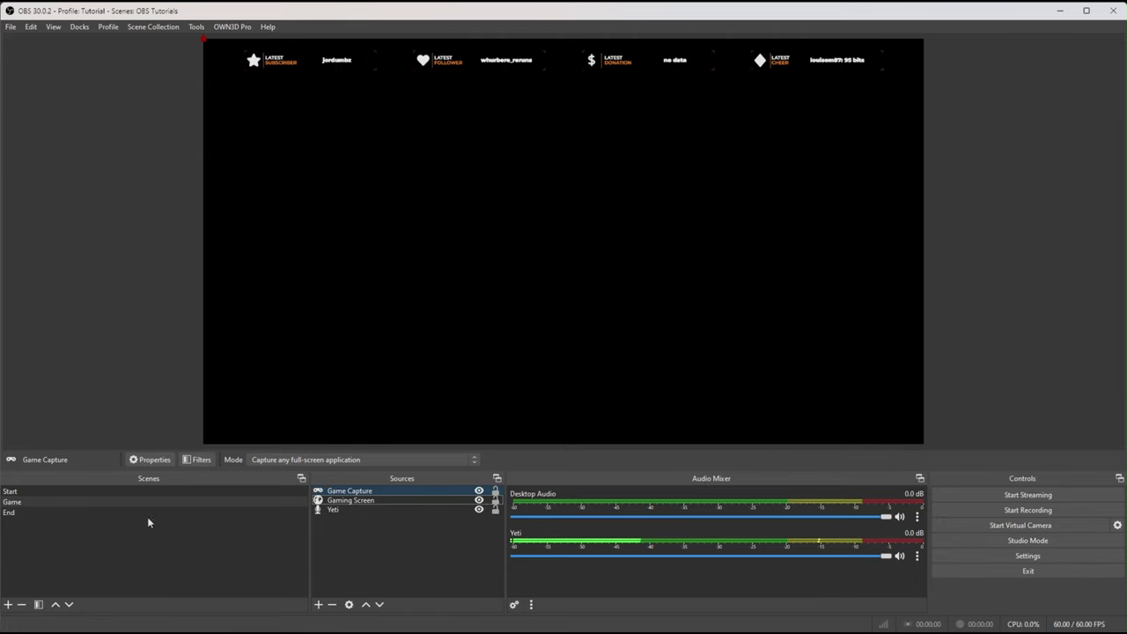
Preview the Start, Game and End scenes in turn.
left_click(59, 491)
left_click(55, 502)
left_click(54, 512)
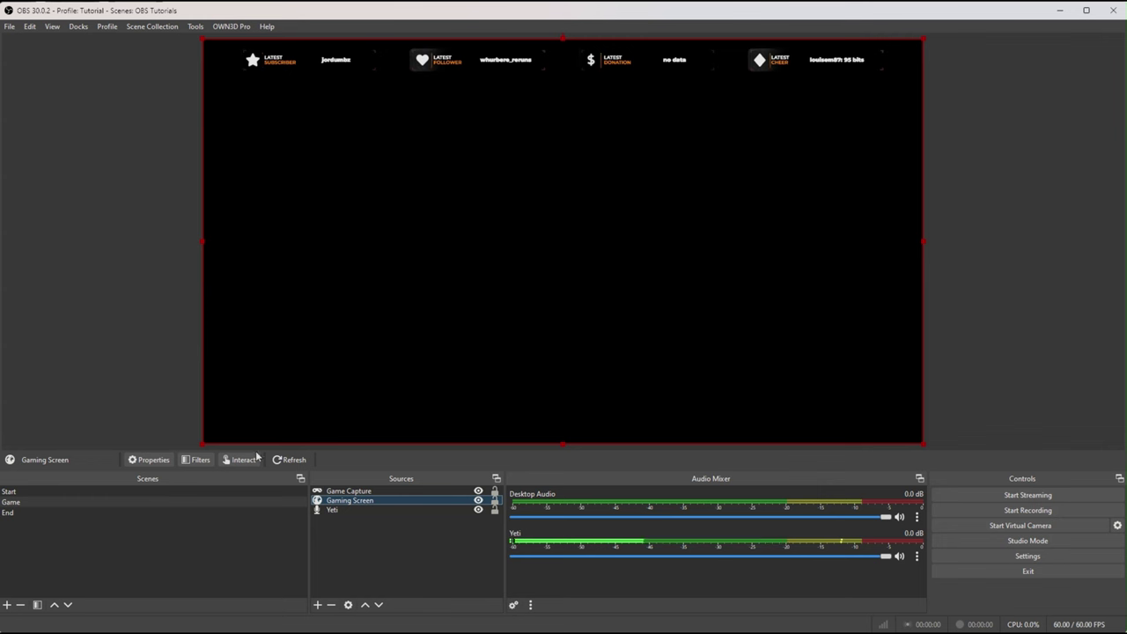
Move Game Capture below the Gaming Screen overlay, then check Gaming Screen, Game Capture and Yeti microphone.
left_click(370, 494)
left_click_drag(371, 494, 372, 505)
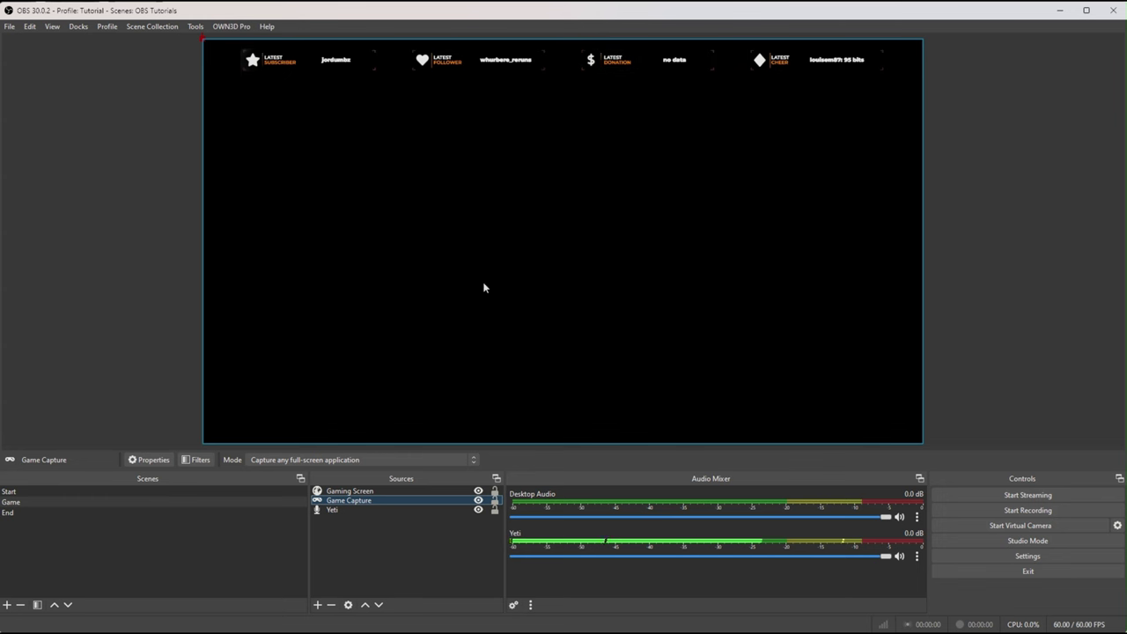
left_click(367, 494)
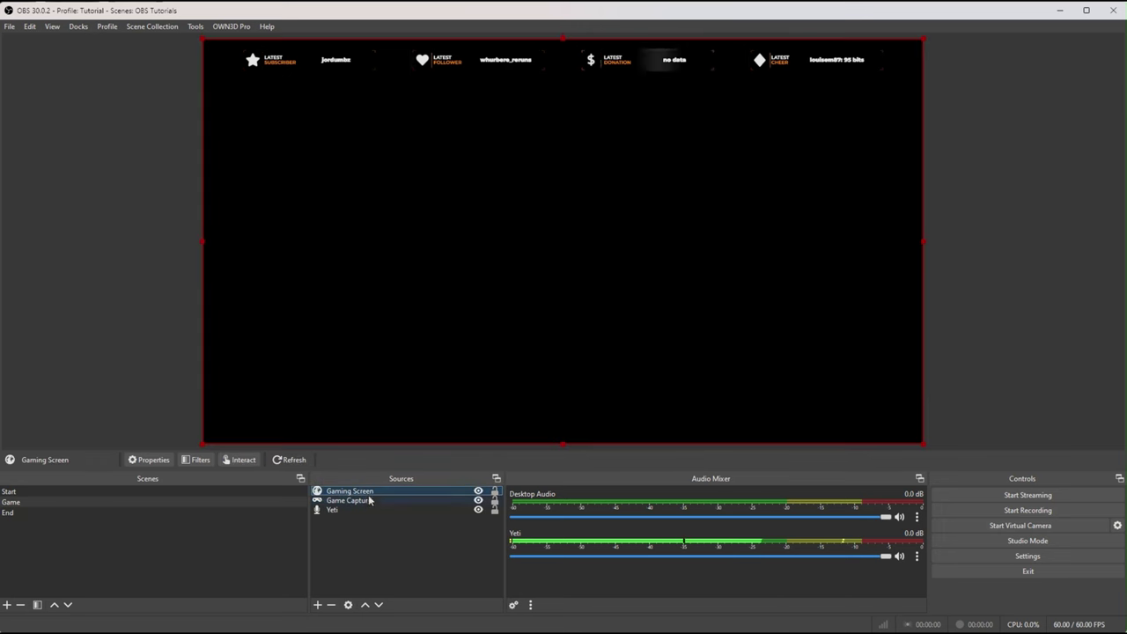
left_click(368, 499)
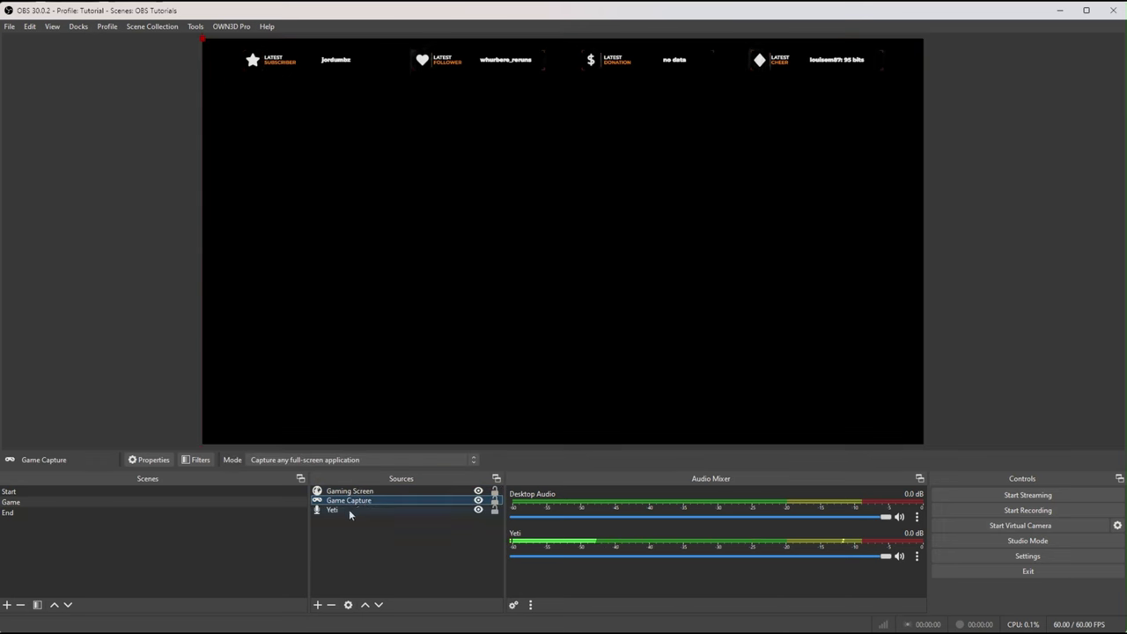
left_click(348, 510)
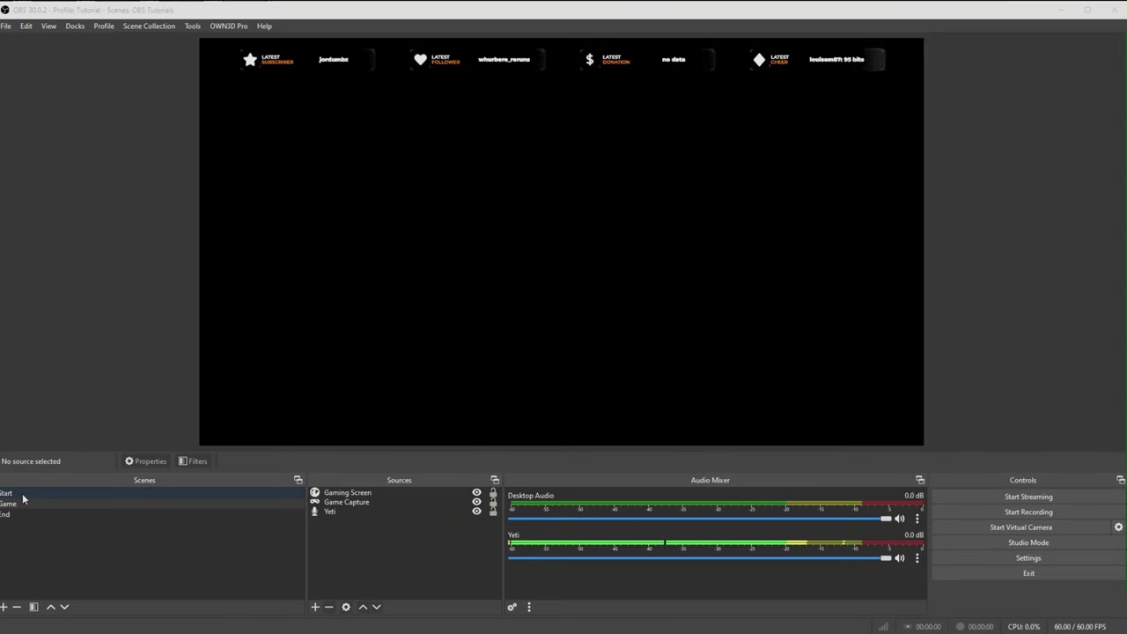
Show the Start scene with its 'The Stream is Starting' overlay.
left_click(18, 495)
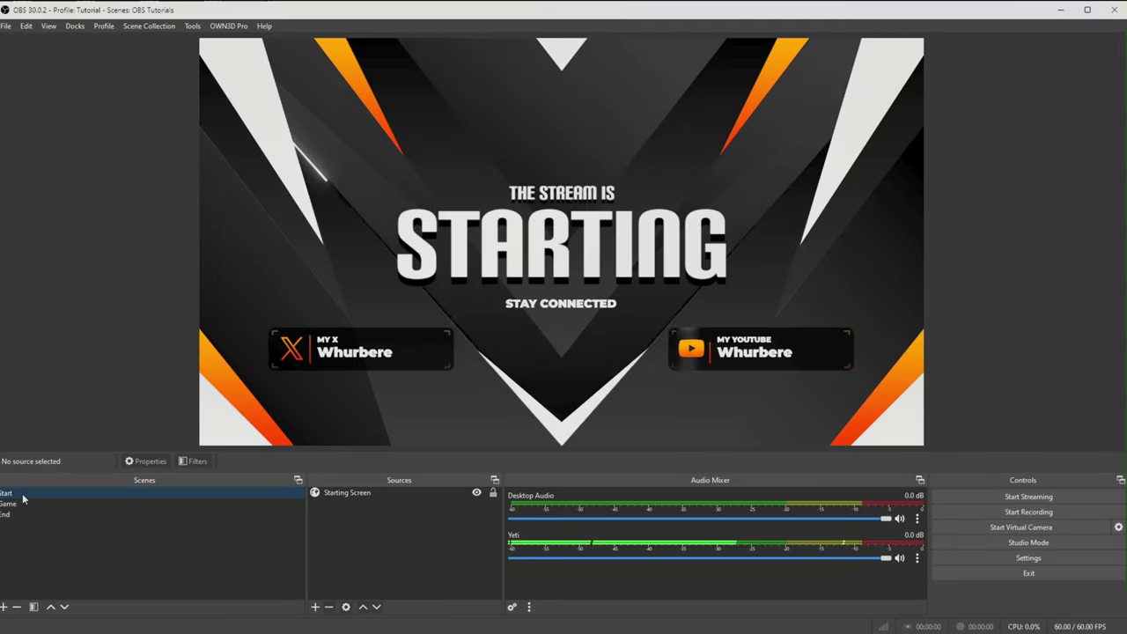
Preview the Game and End scenes, then return to the Start scene.
left_click(10, 504)
left_click(10, 516)
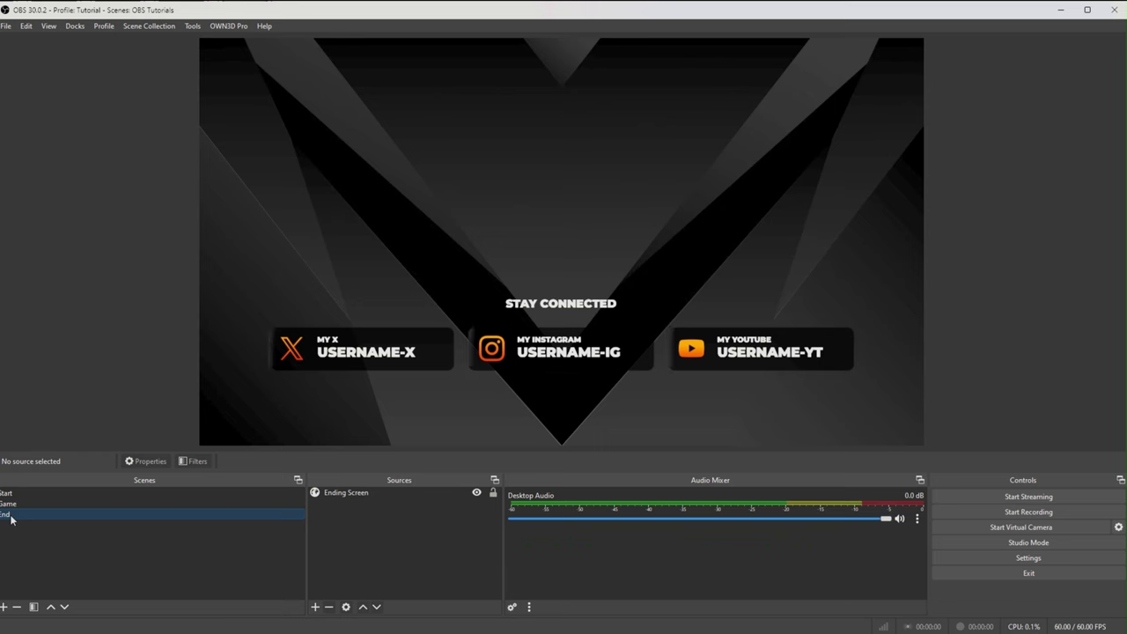
left_click(7, 495)
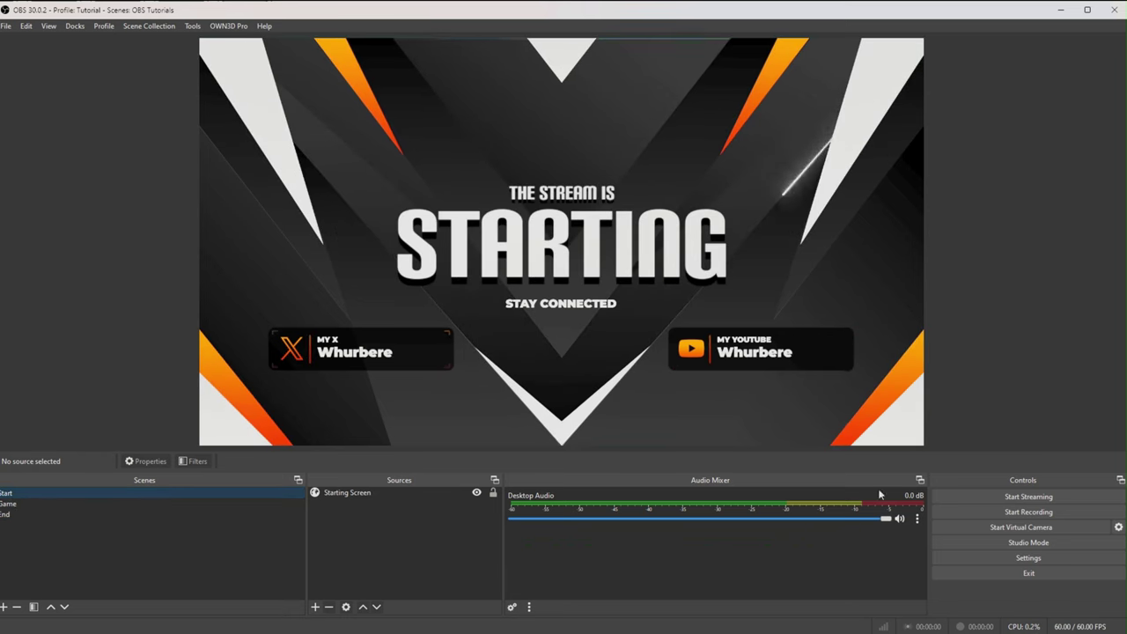
Set the Stream settings service to Twitch and begin connecting a Twitch account.
left_click(1029, 558)
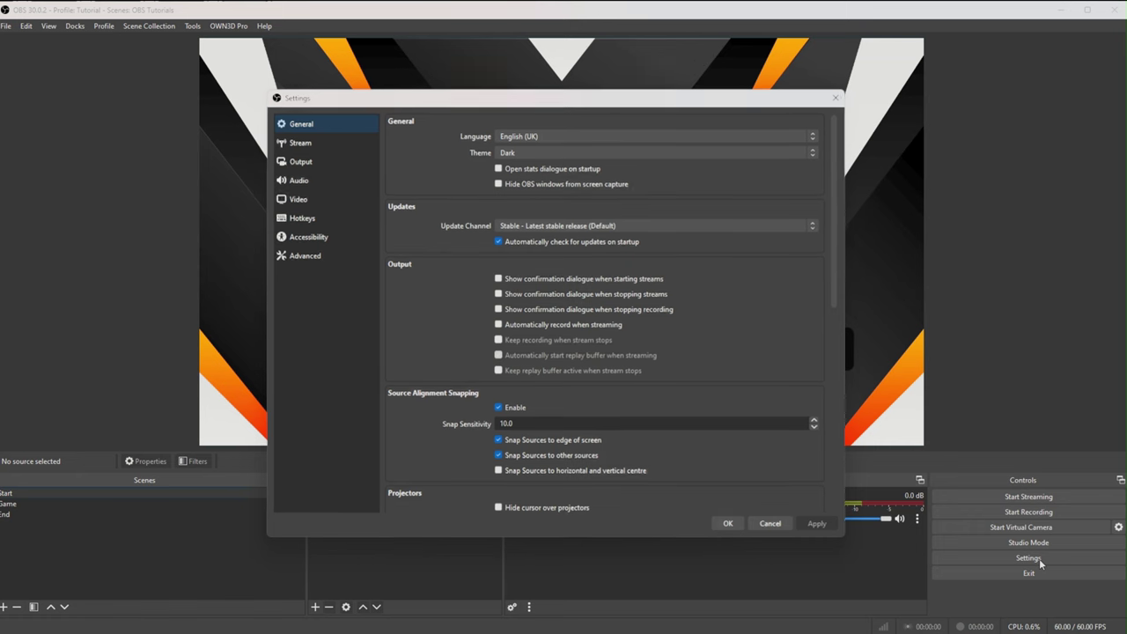
left_click(301, 145)
left_click(667, 120)
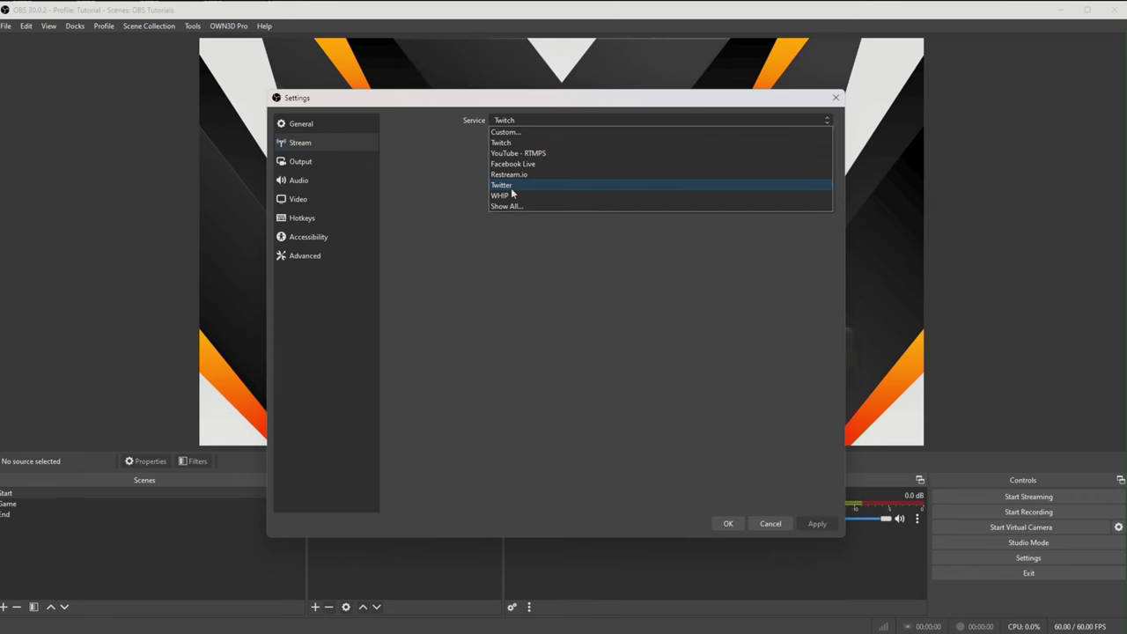
left_click(516, 143)
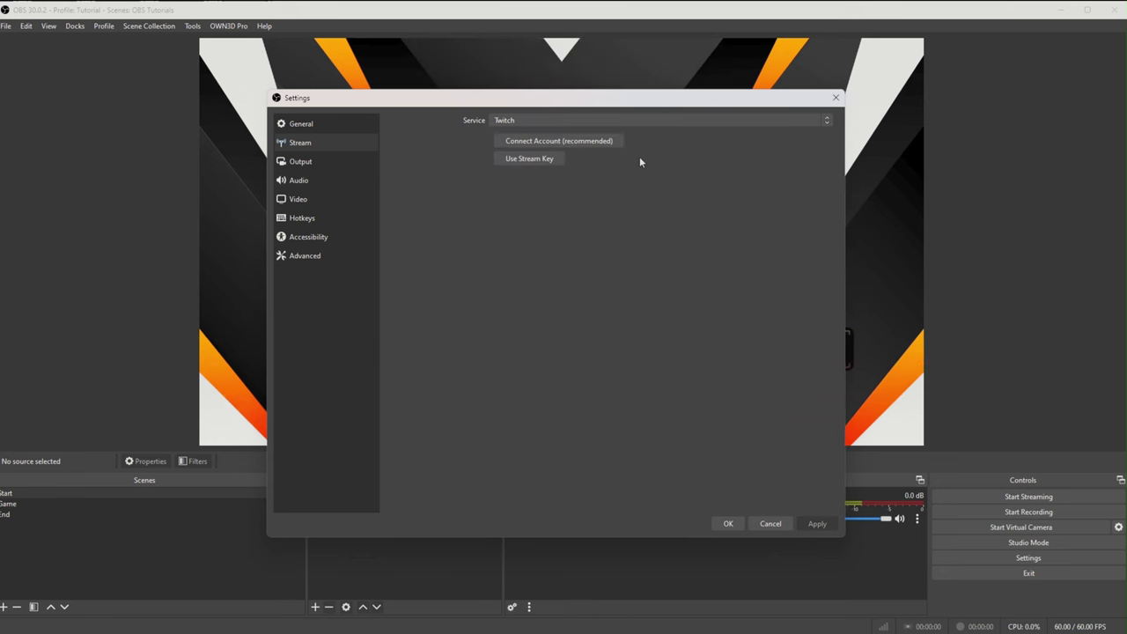
left_click(587, 144)
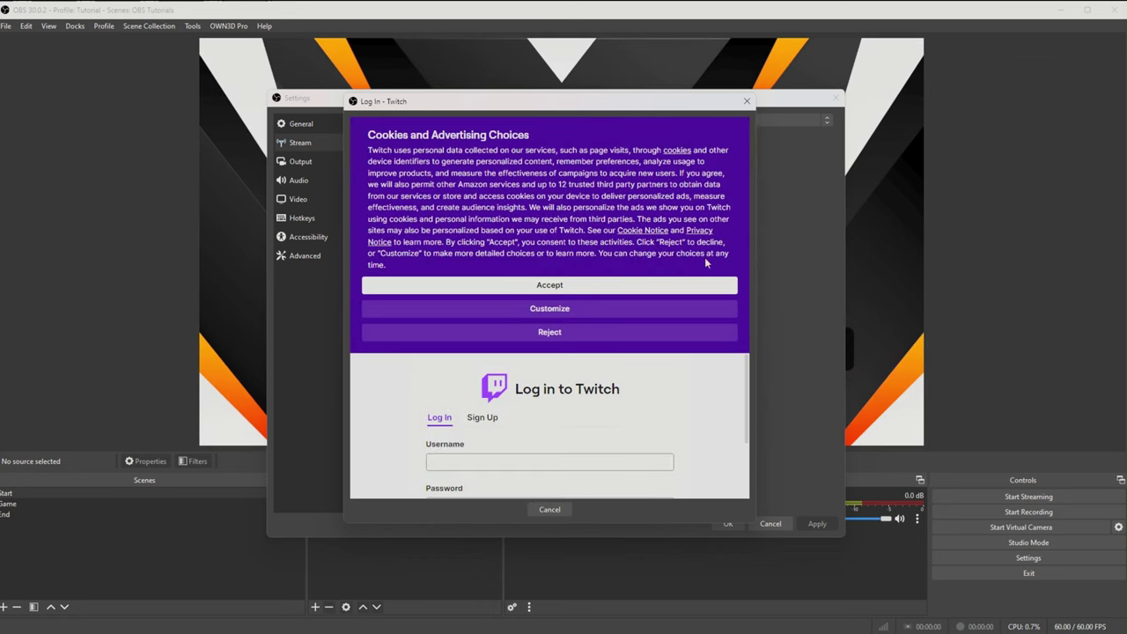
Reject the Twitch cookie notice, log in with the Twitch account credentials, and apply.
left_click(543, 334)
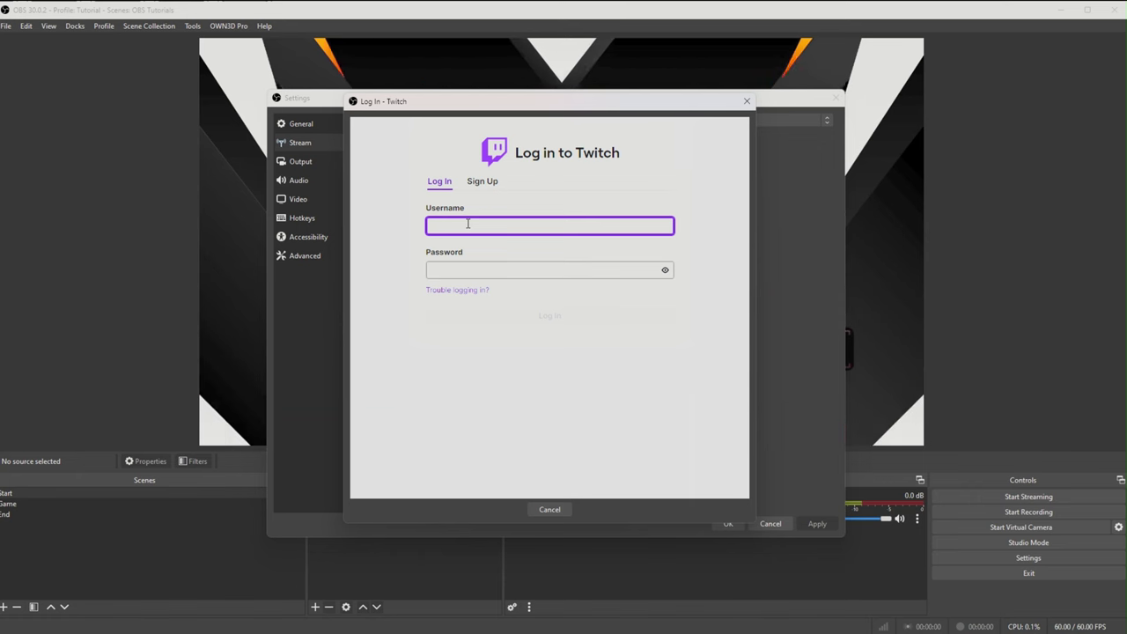
type("Whuatever")
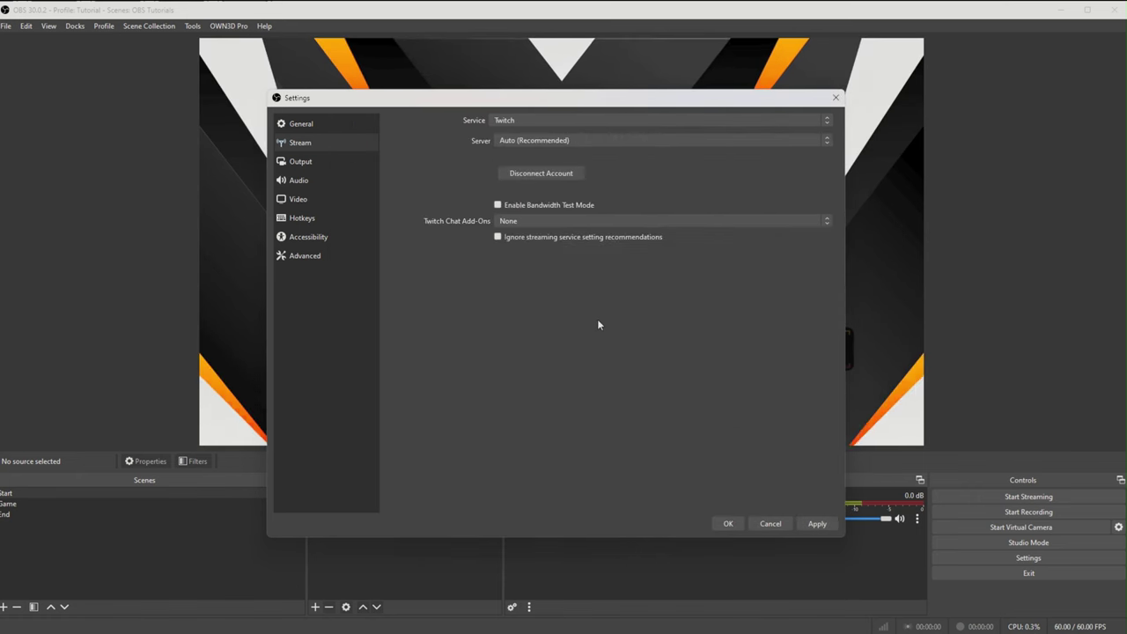
left_click(818, 525)
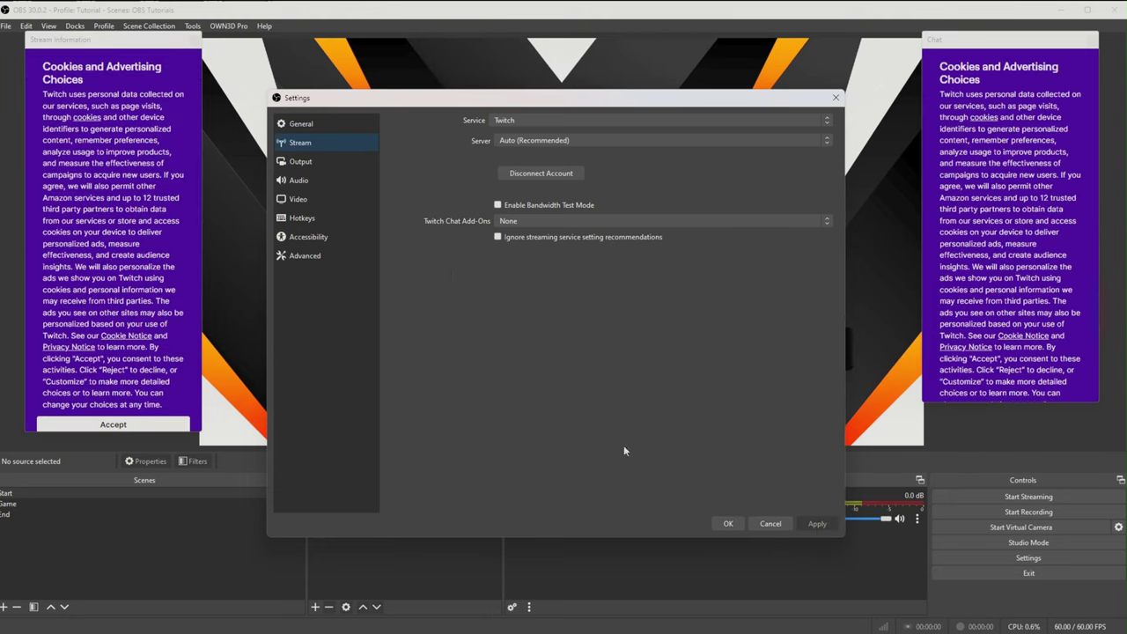
Close Settings and clear the cookie notices in the Stream Information and Chat docks.
left_click(728, 523)
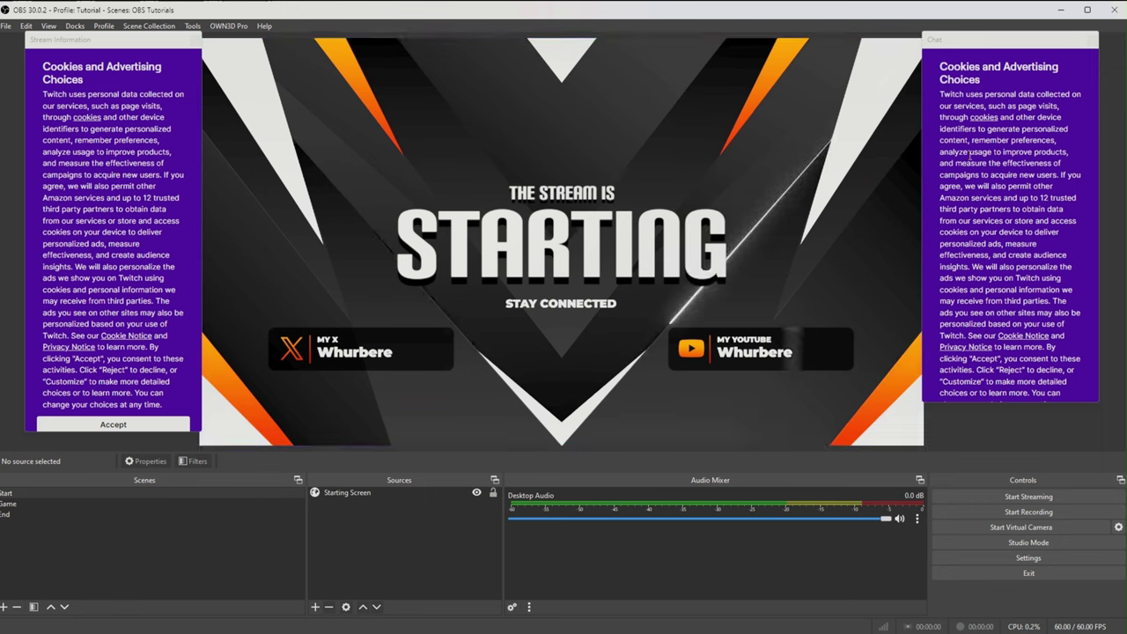
double_click(115, 39)
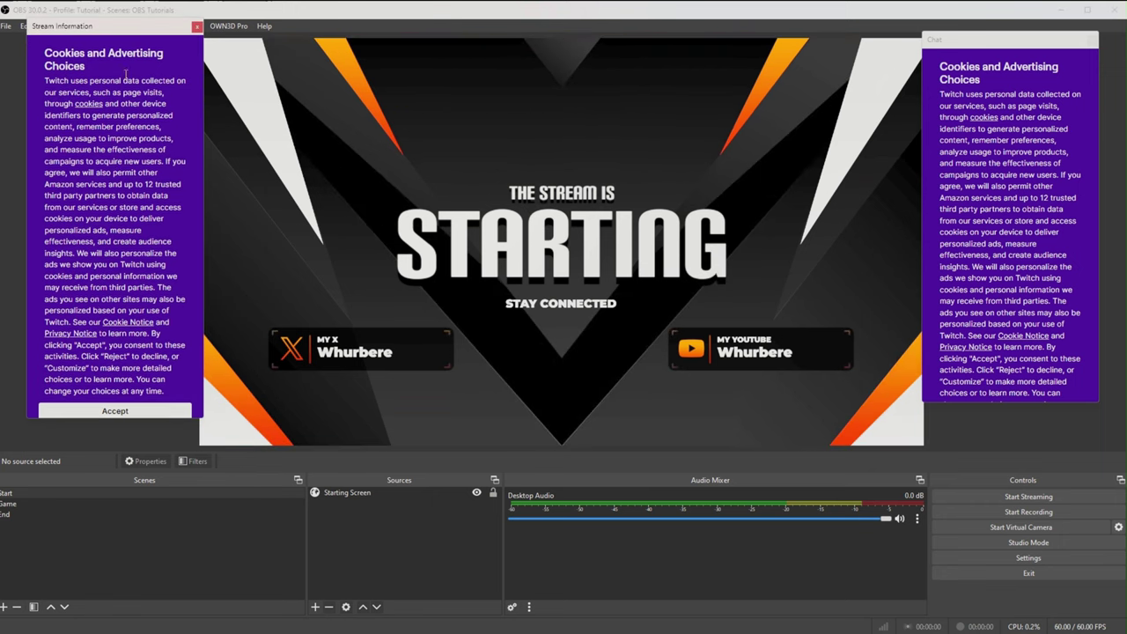
left_click(107, 410)
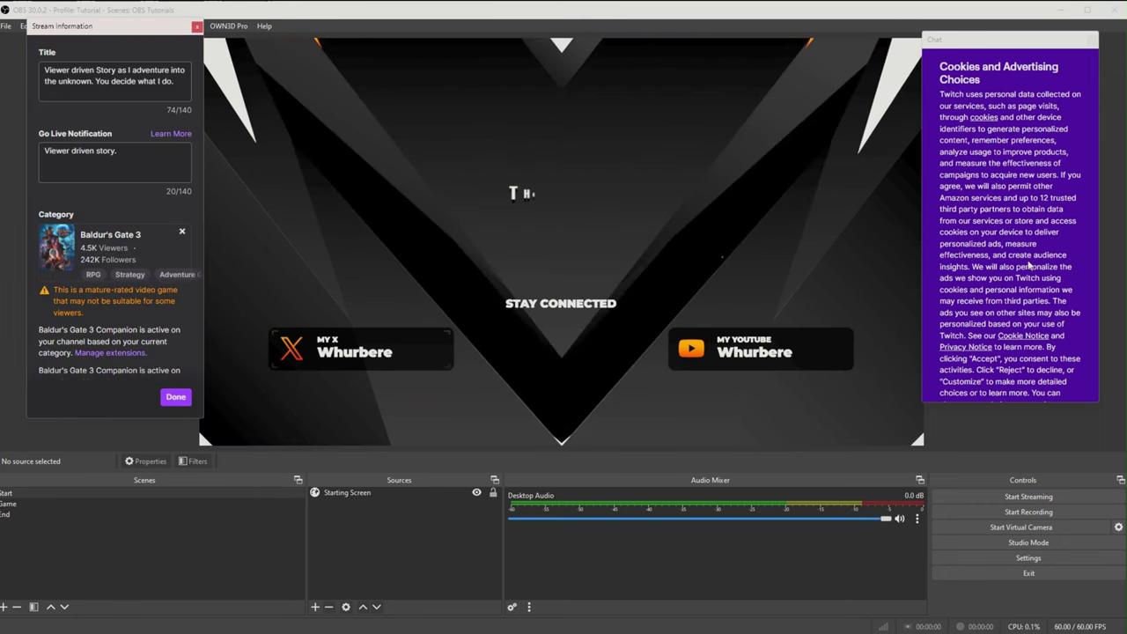
left_click_drag(1043, 42, 1056, 68)
double_click(1056, 68)
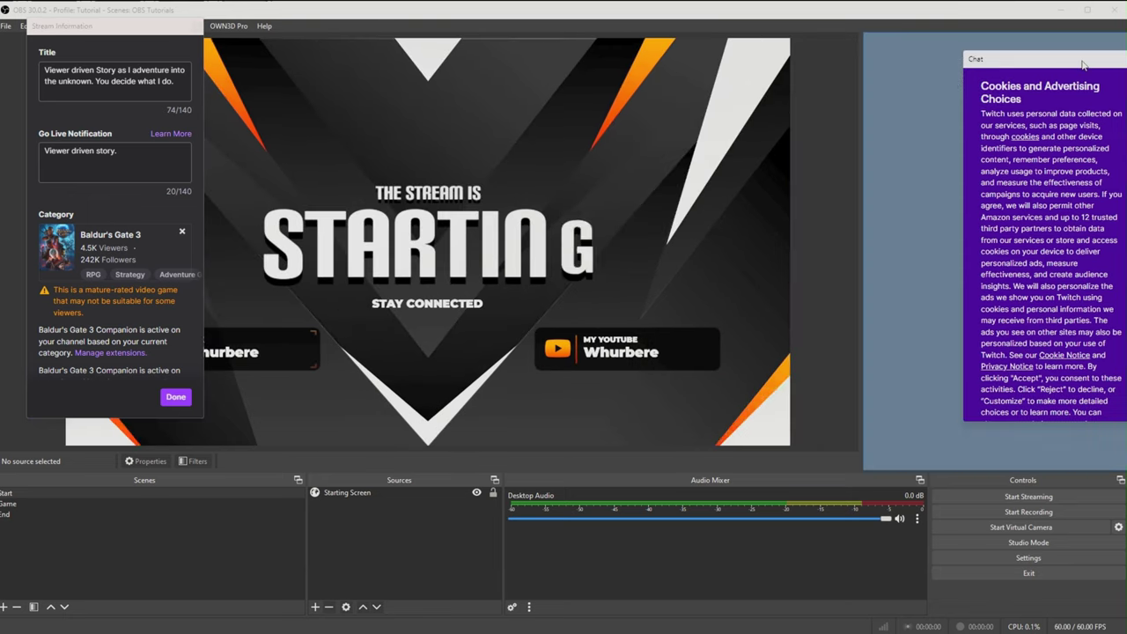
left_click(995, 330)
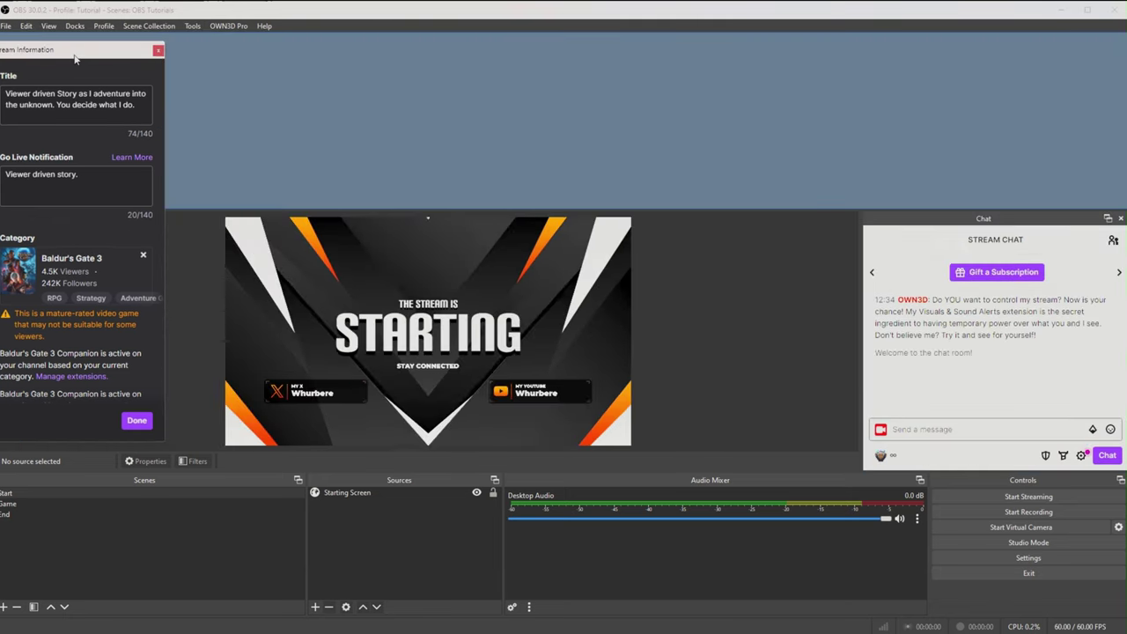
Dock Chat left of the preview and Stream Information on the right, narrowing Chat.
left_click_drag(114, 26, 529, 104)
double_click(528, 104)
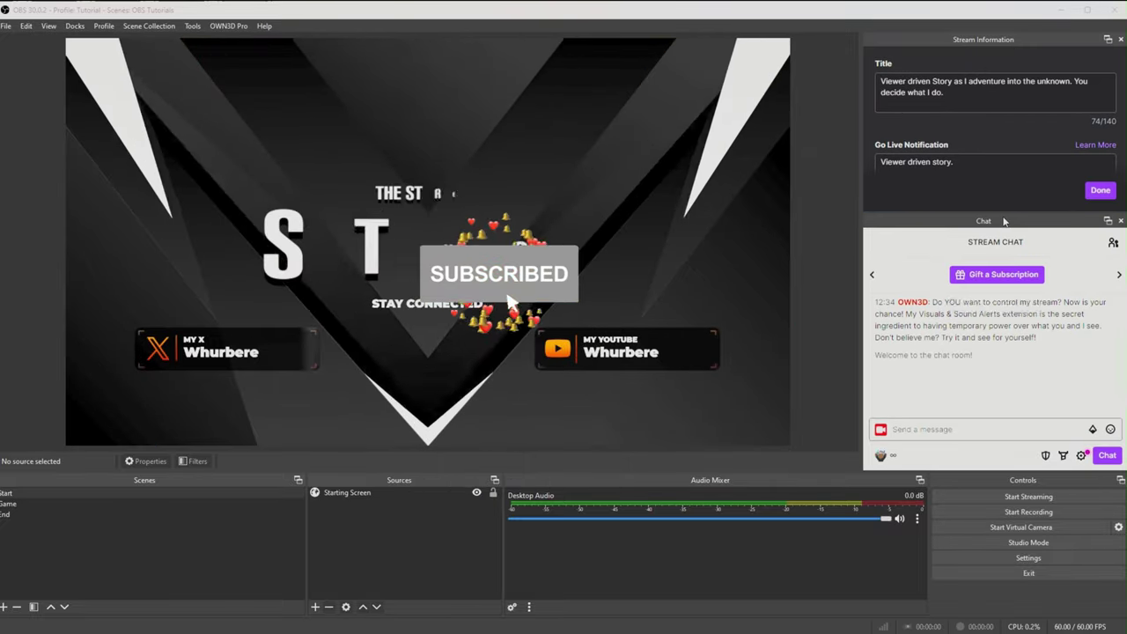
left_click_drag(998, 221, 3, 141)
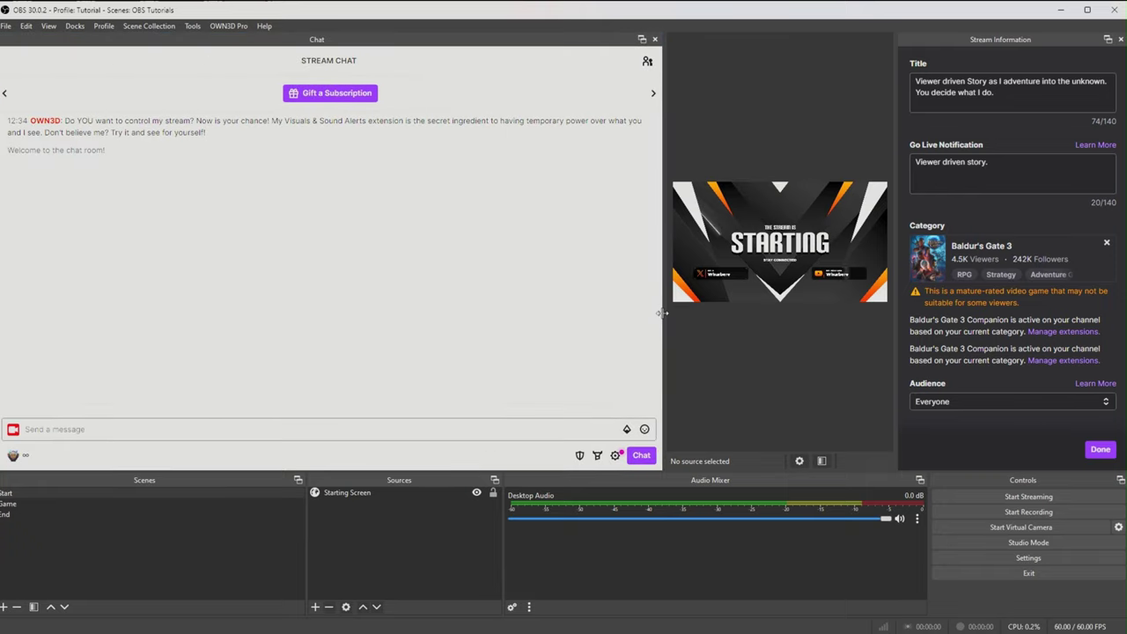
left_click_drag(661, 313, 475, 305)
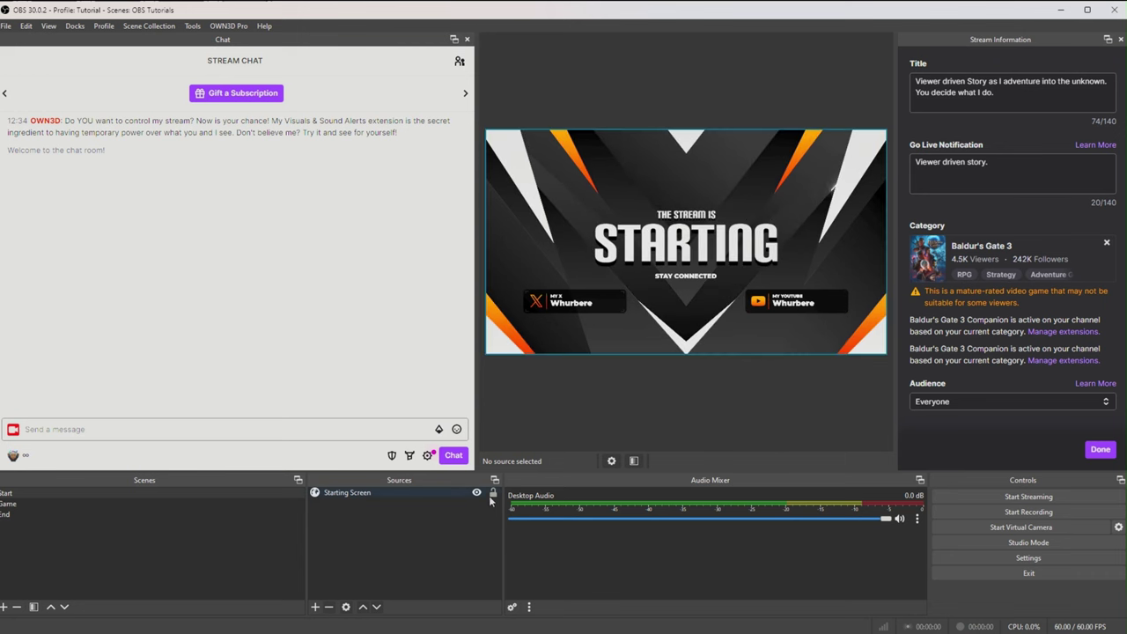
Check the Game scene, then show the End scene's 'The Stream is Ending' overlay.
left_click(18, 505)
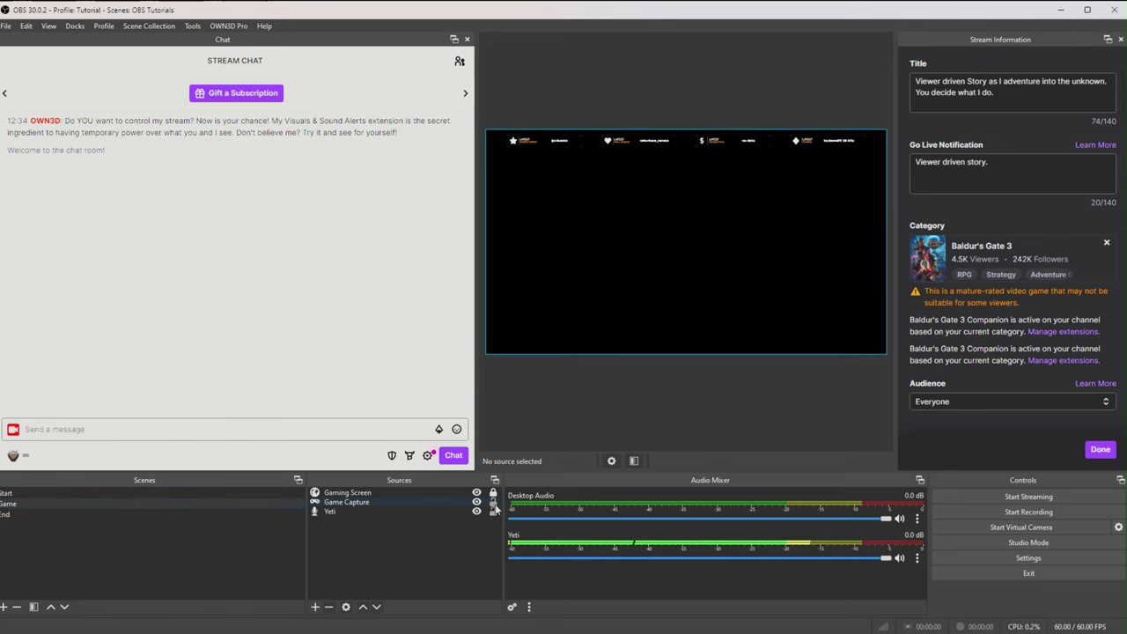
left_click(54, 516)
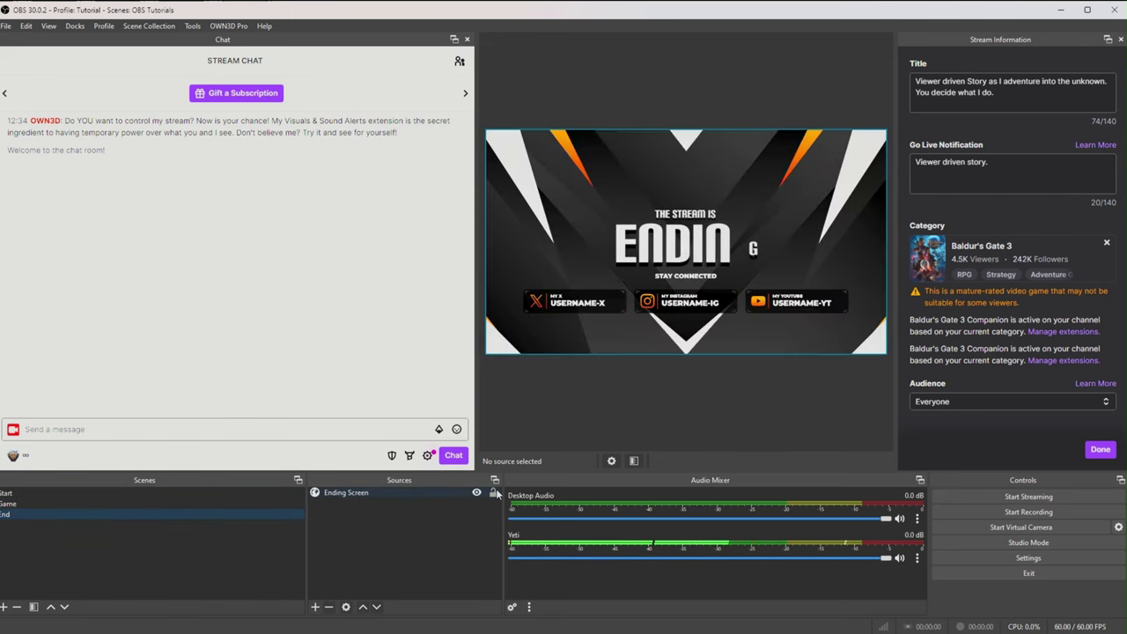